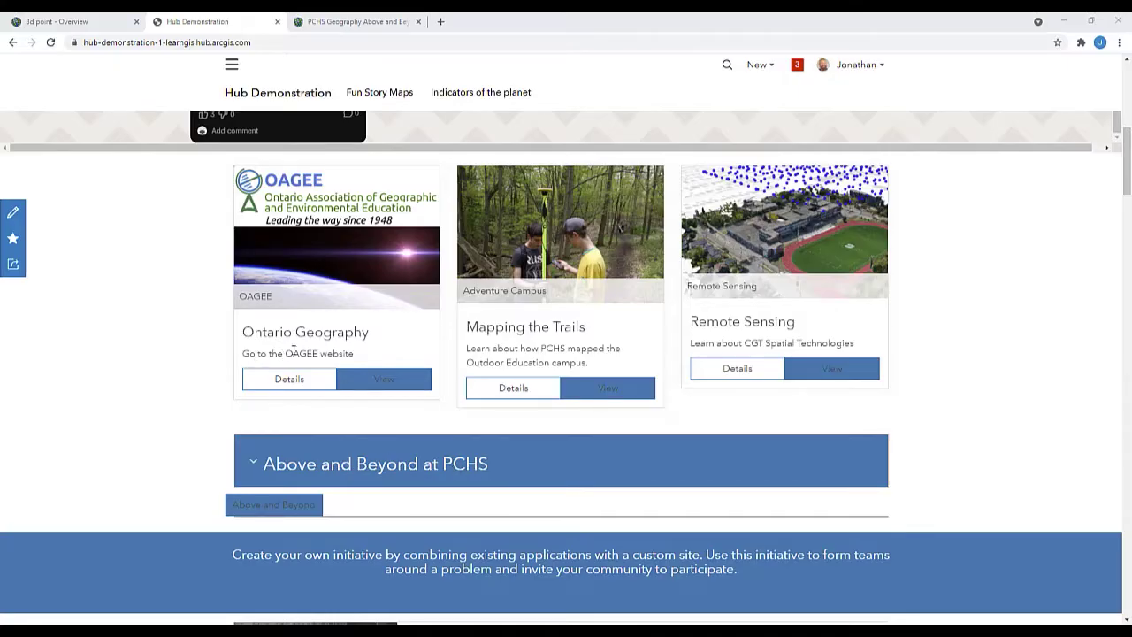
- Expand the Above and Beyond at PCHS accordion and follow its button to the ArcGIS sign-in page
left_click(273, 464)
scroll(268, 425, "down", 3)
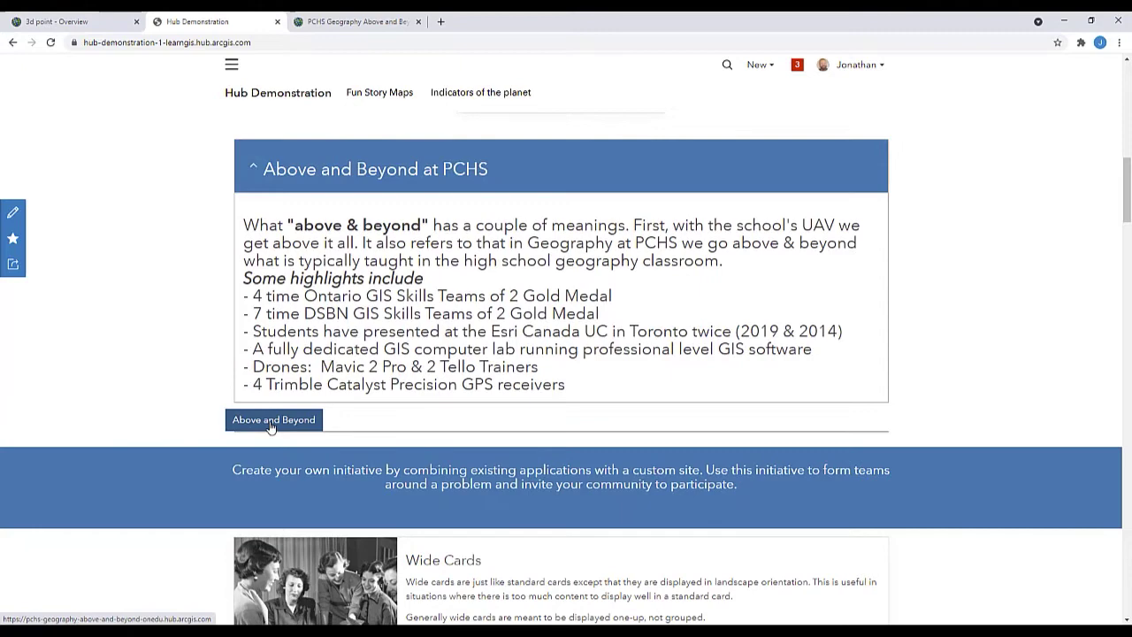
left_click(271, 421)
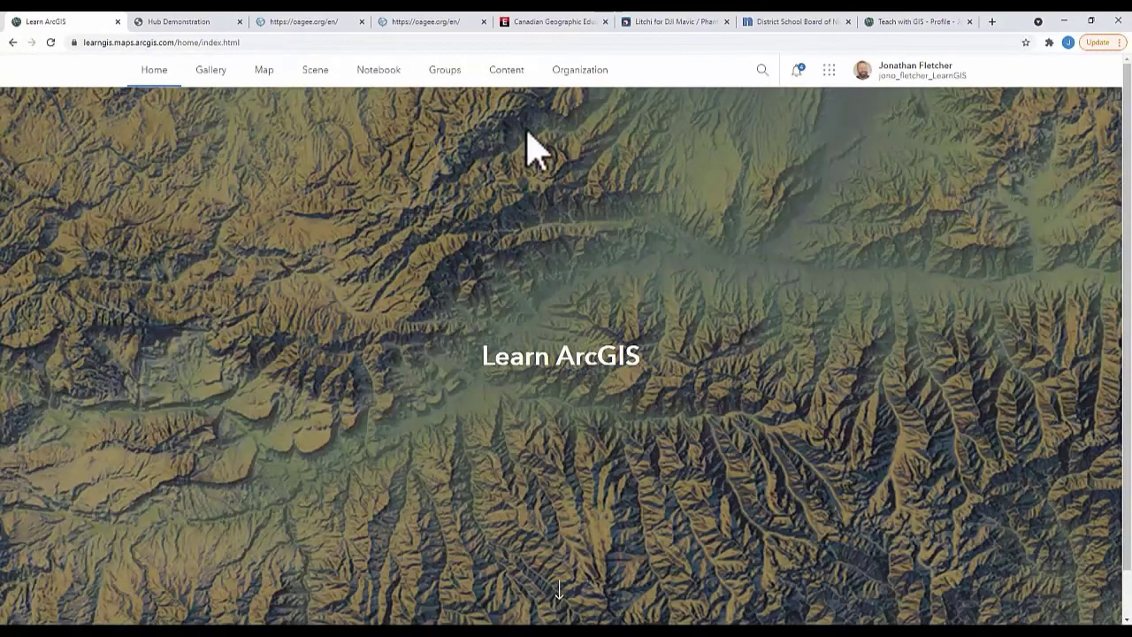
- Upload OAGEE.jpg from this computer as a new content item
left_click(507, 75)
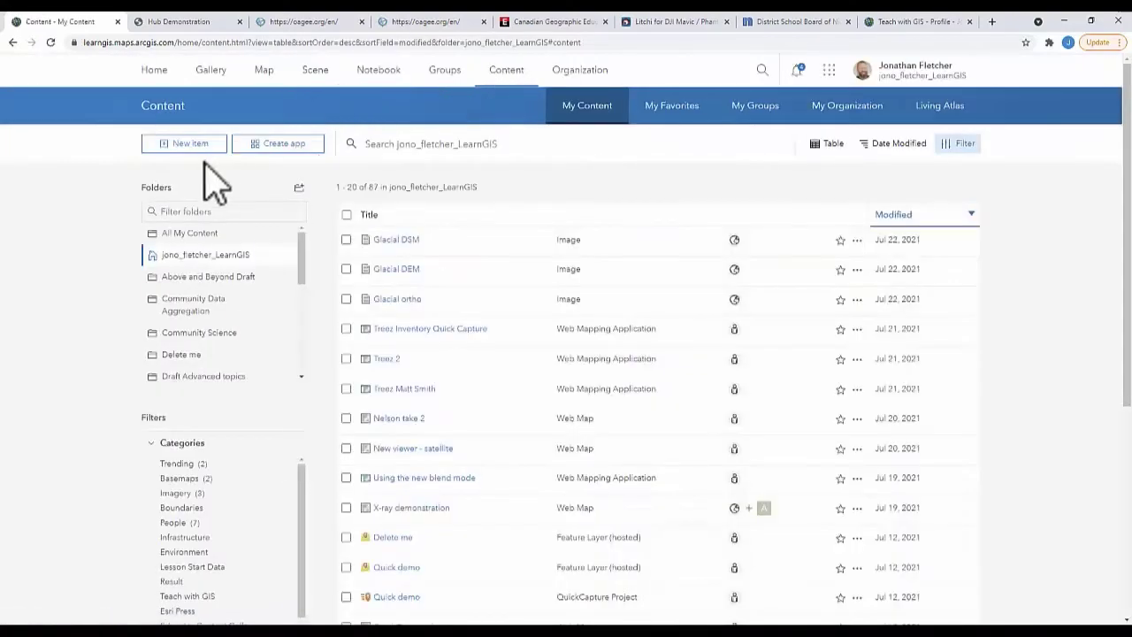
left_click(190, 151)
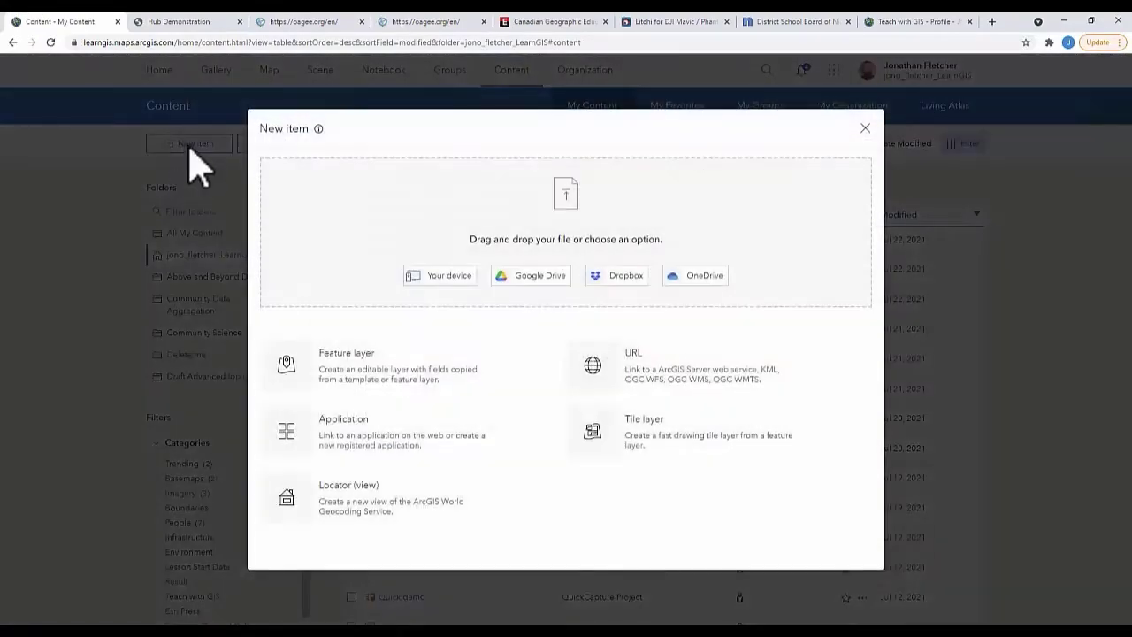
left_click(440, 282)
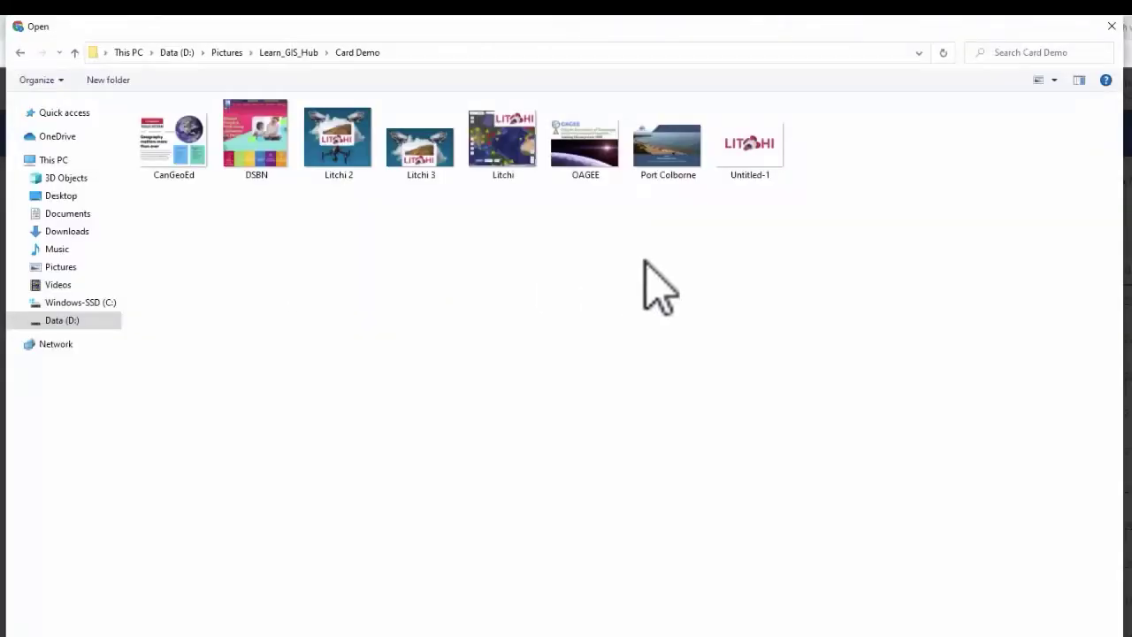
double_click(607, 175)
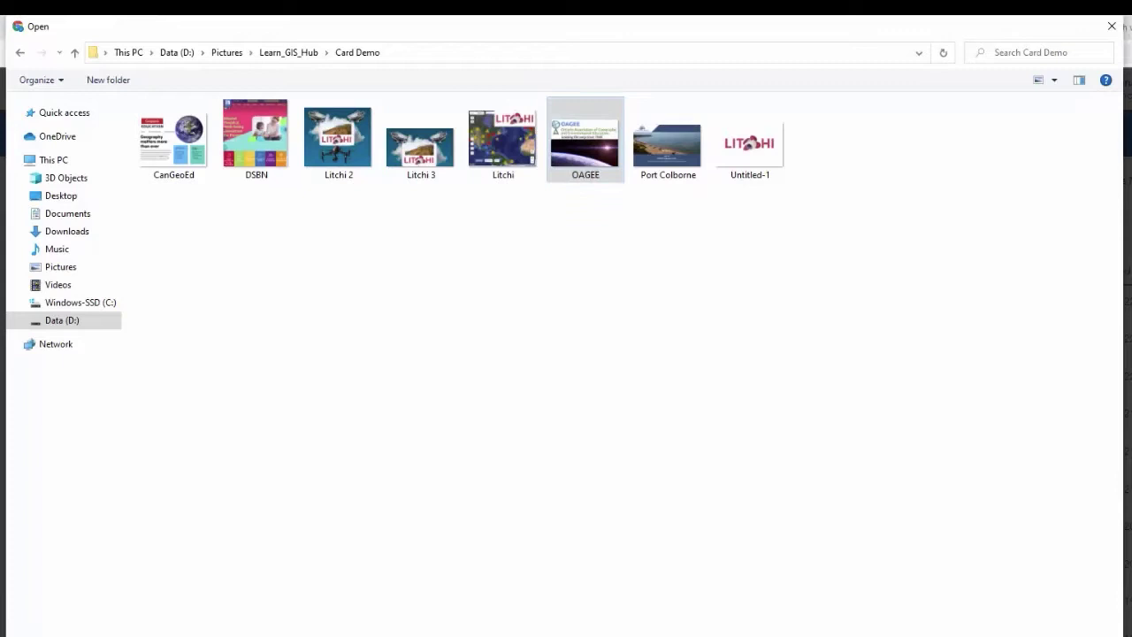
- Give the OAGEE item the Imagery category, save it, and bring up its sharing settings
left_click(383, 418)
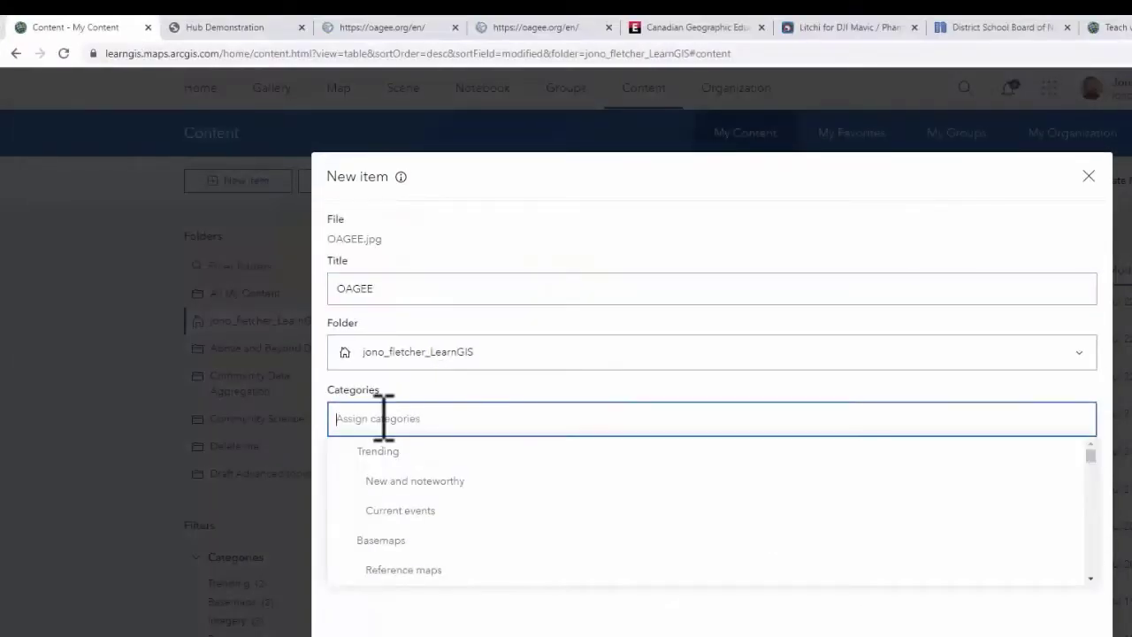
type("Image")
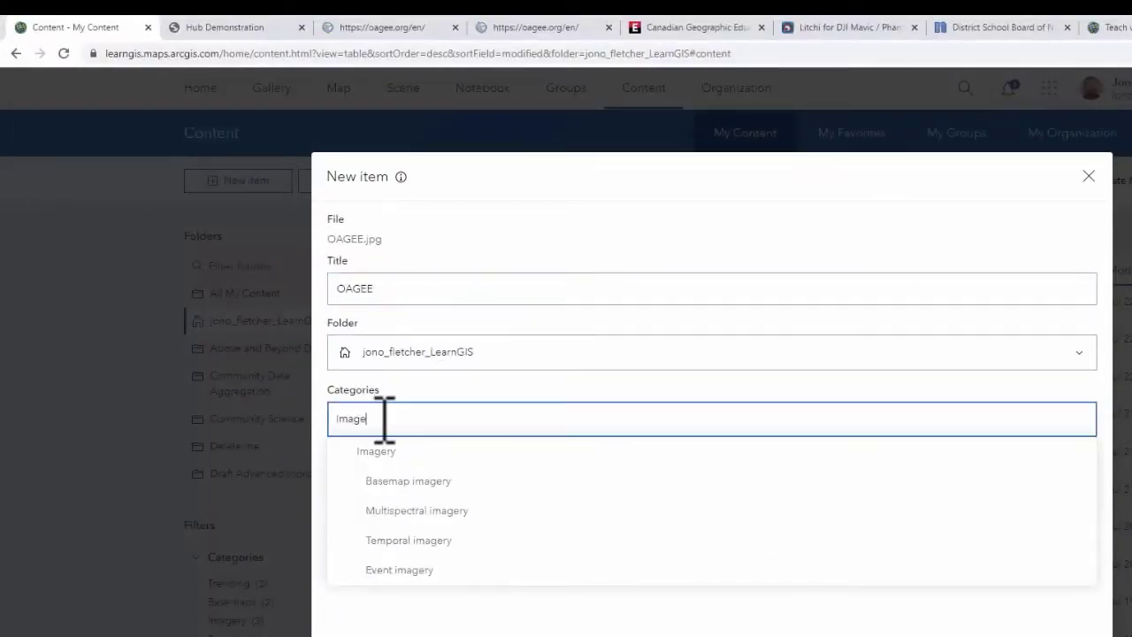
left_click(378, 453)
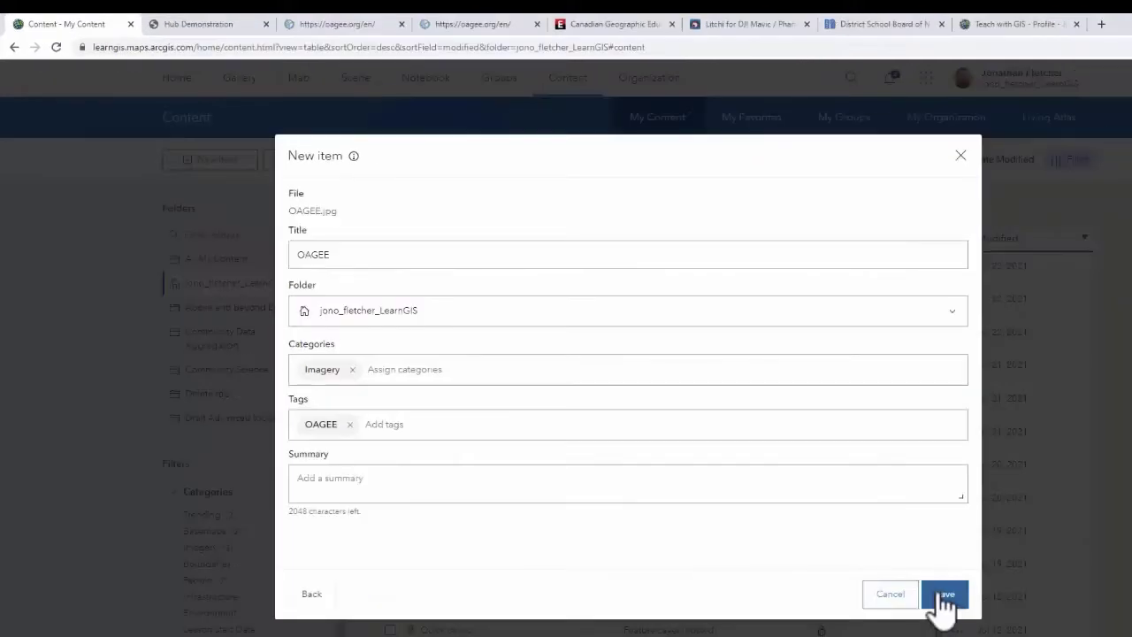
left_click(945, 594)
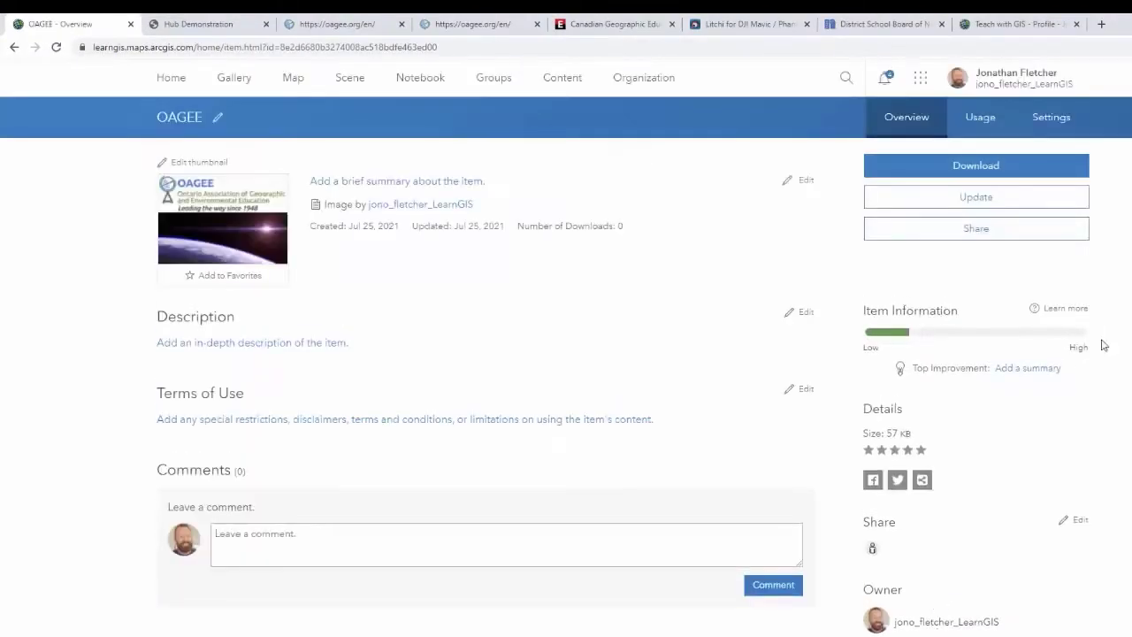
left_click(976, 228)
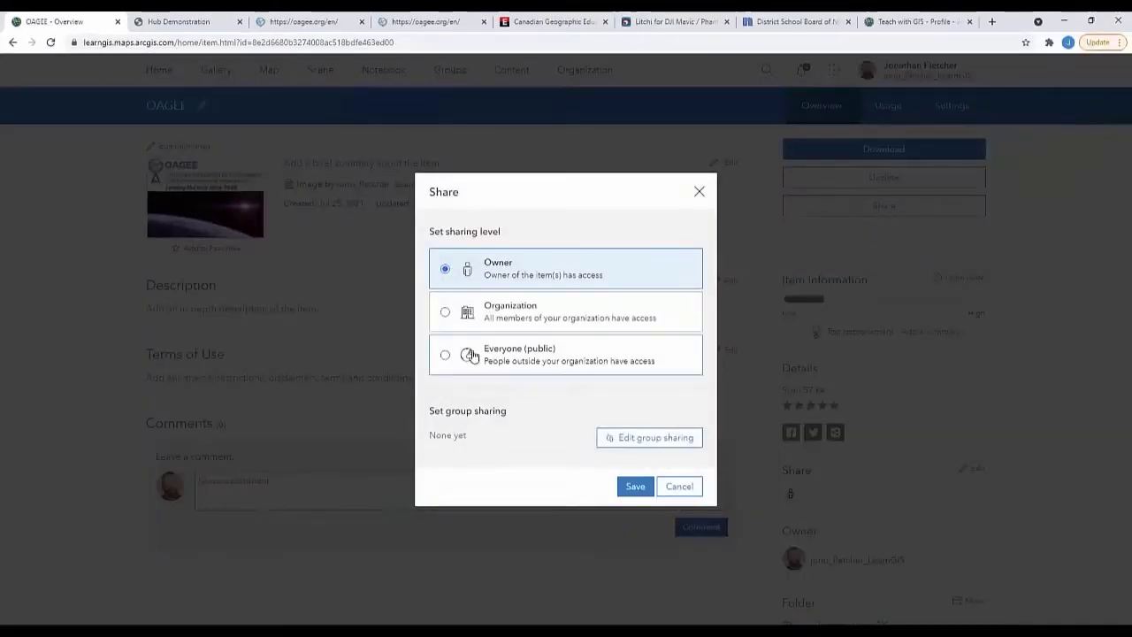
- Save the image's public sharing, then add a row with a text card below the OAGEE block
left_click(634, 486)
left_click(180, 21)
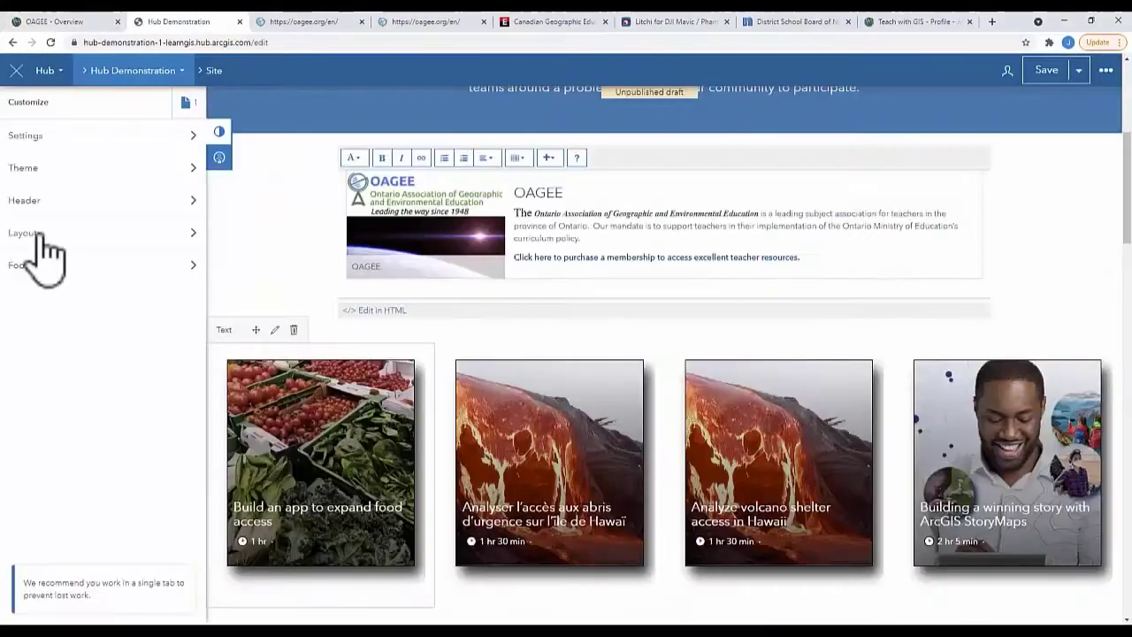
left_click_drag(71, 151, 663, 336)
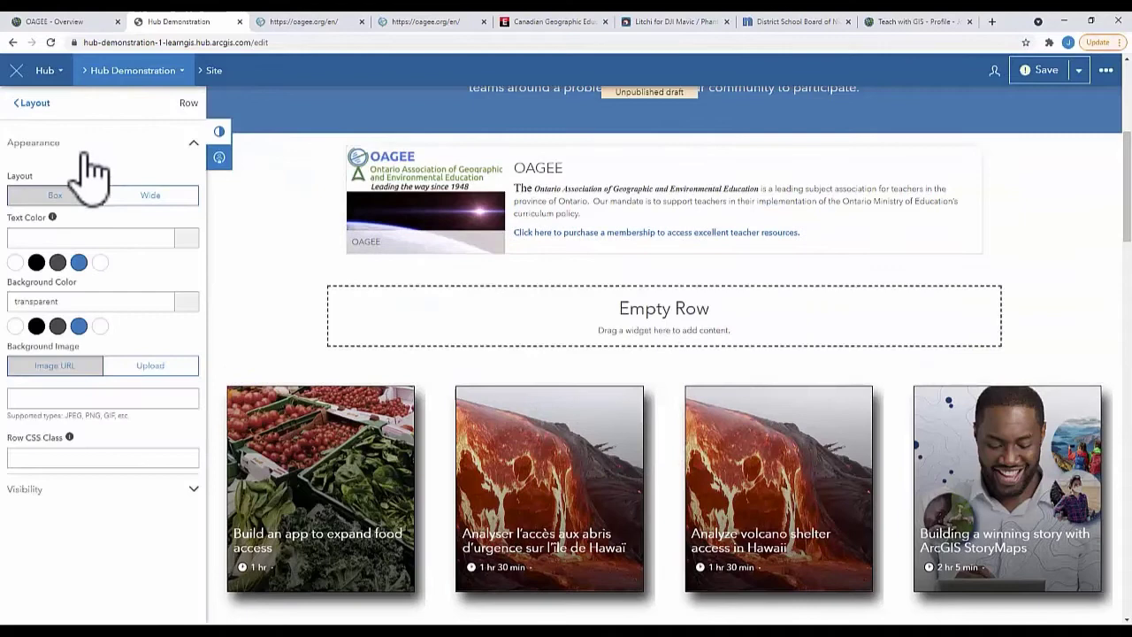
left_click(18, 104)
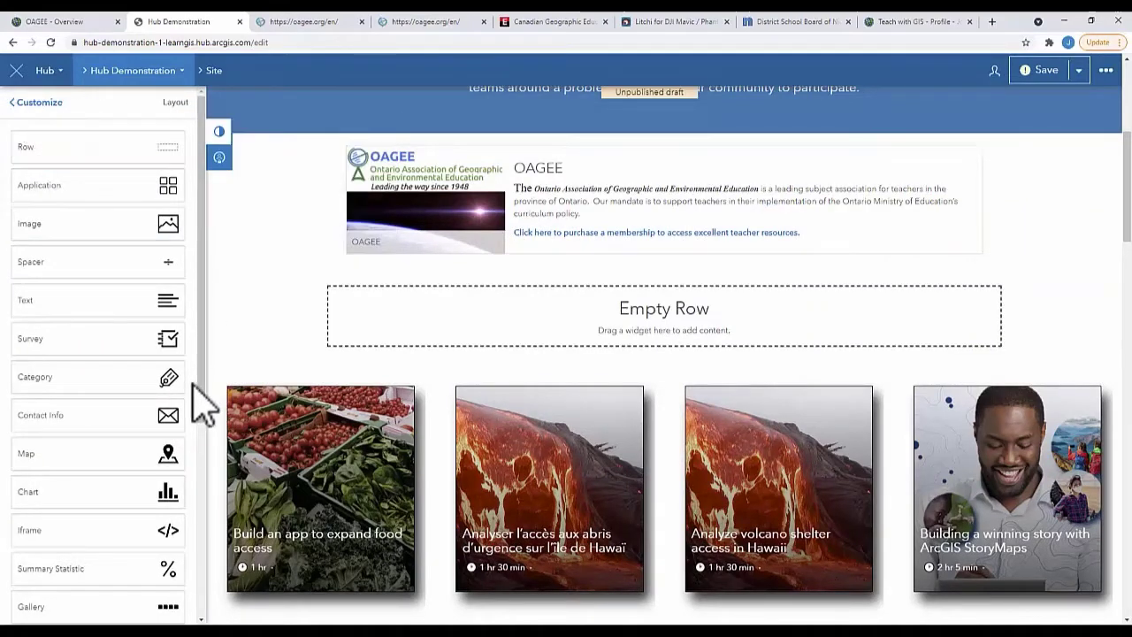
left_click_drag(174, 301, 640, 310)
- Insert a set of three image cards, save the draft, and preview it
left_click(549, 300)
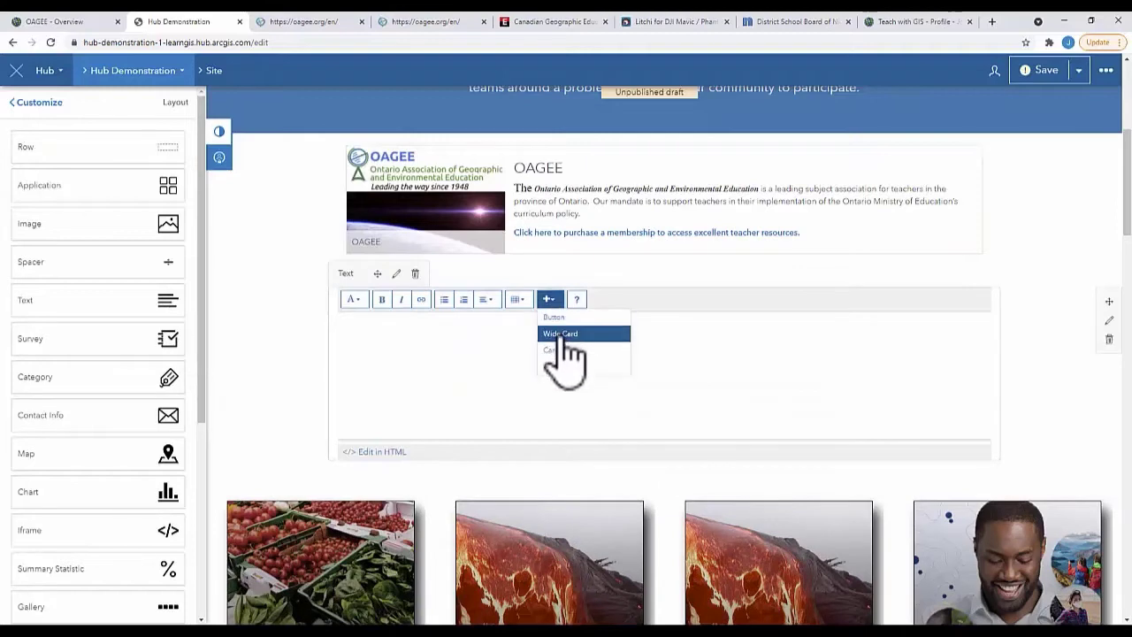
left_click(566, 351)
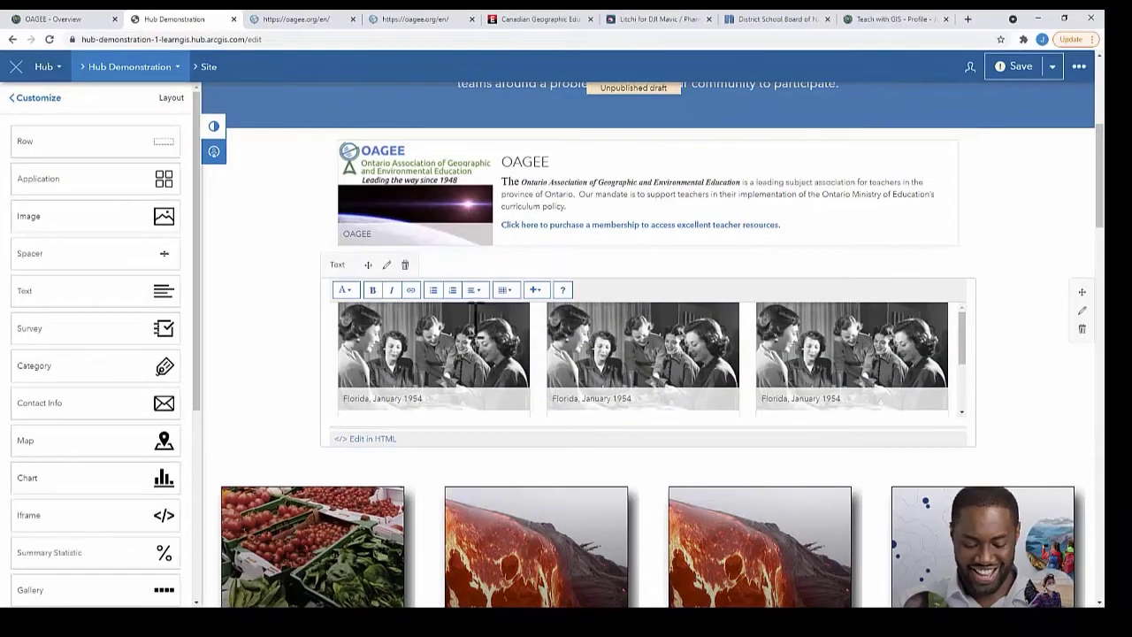
left_click(1054, 65)
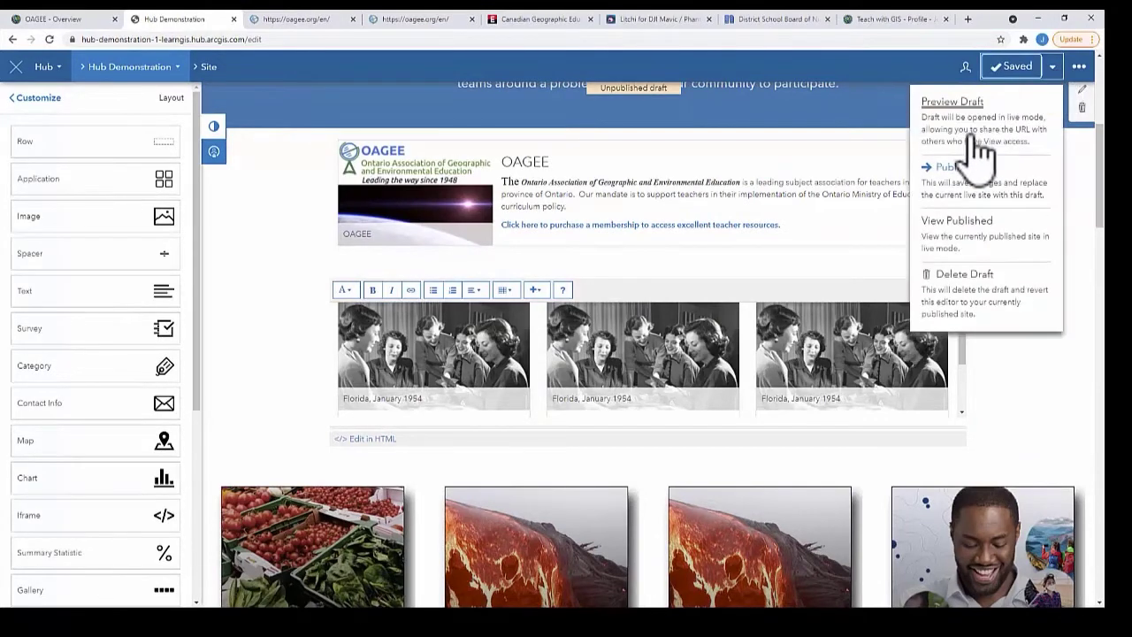
left_click(980, 122)
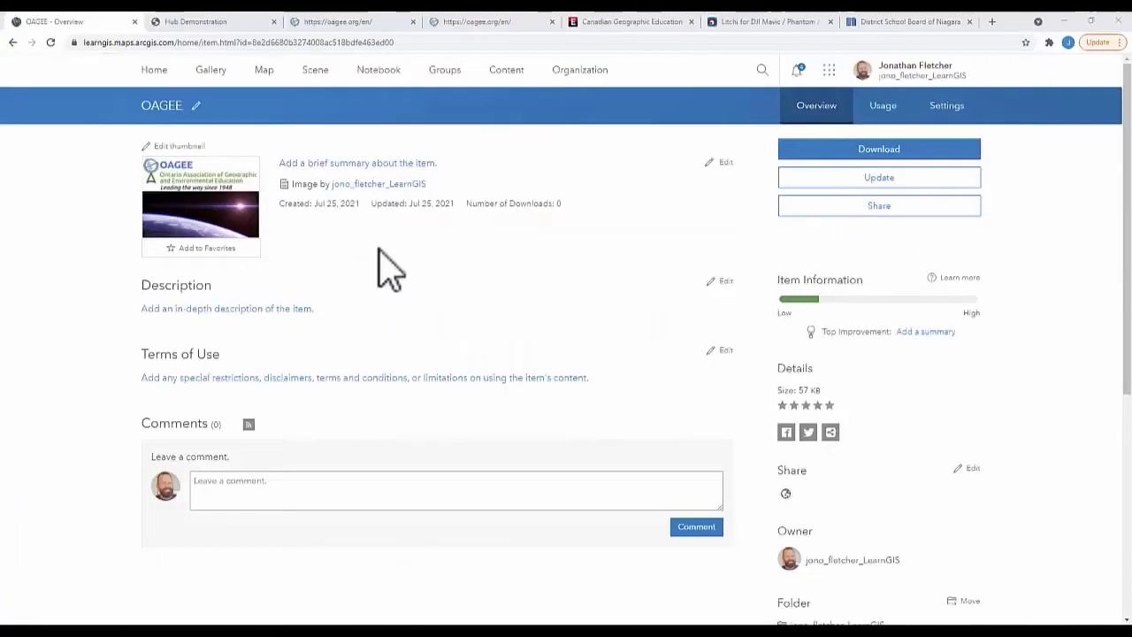
- Copy the OAGEE image's URL and bring up the Hub cards block's HTML source
scroll(384, 265, "down", 4)
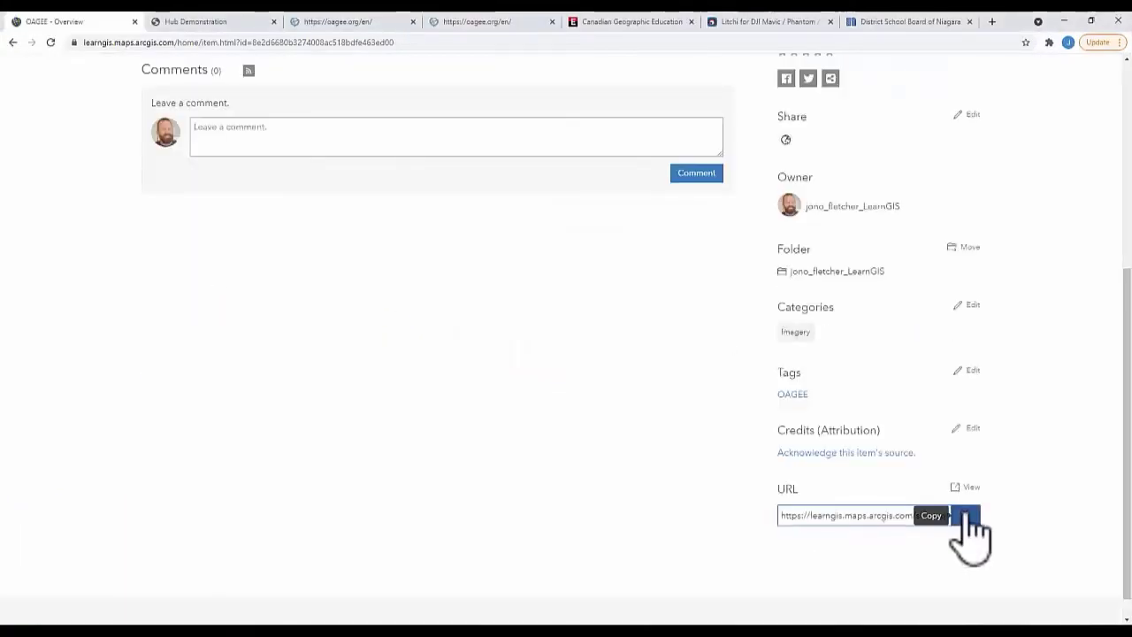
left_click(966, 517)
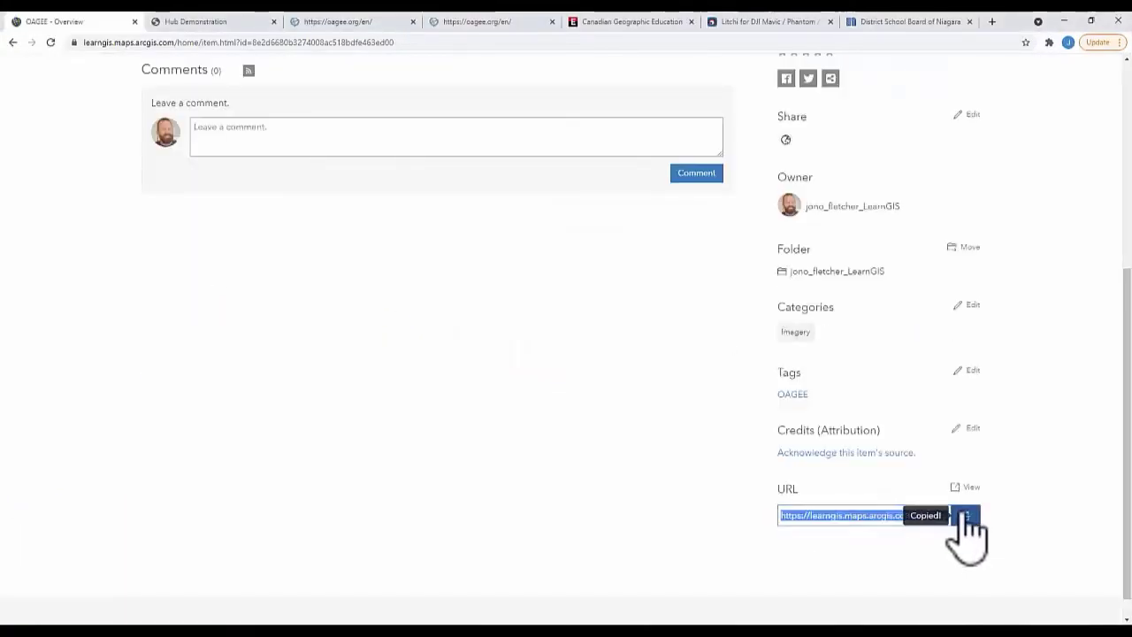
left_click(172, 19)
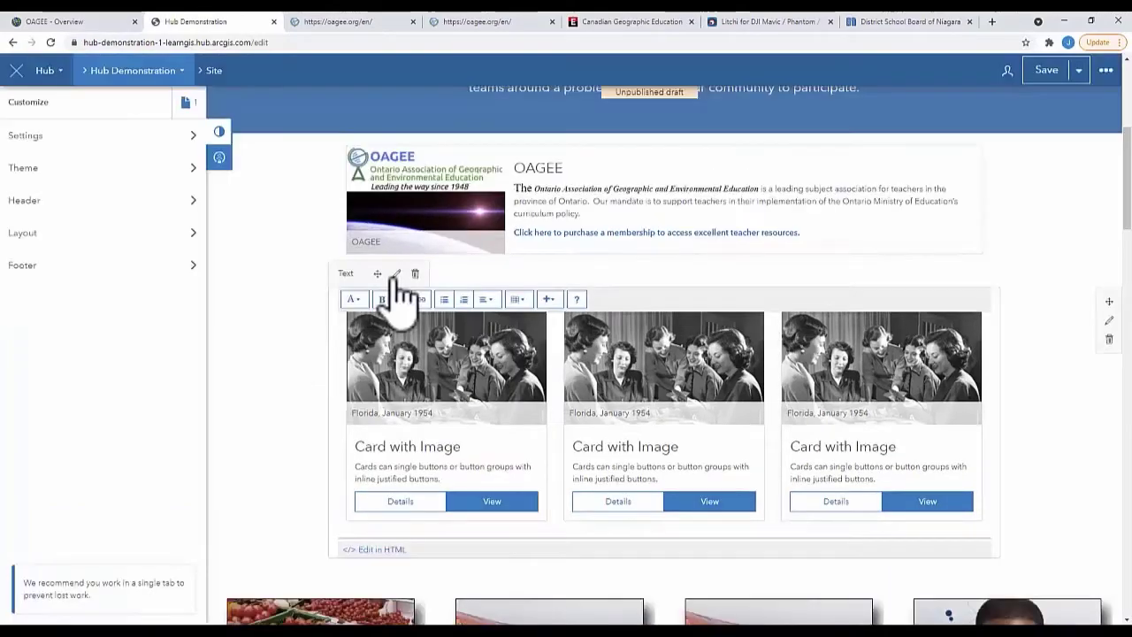
left_click(379, 550)
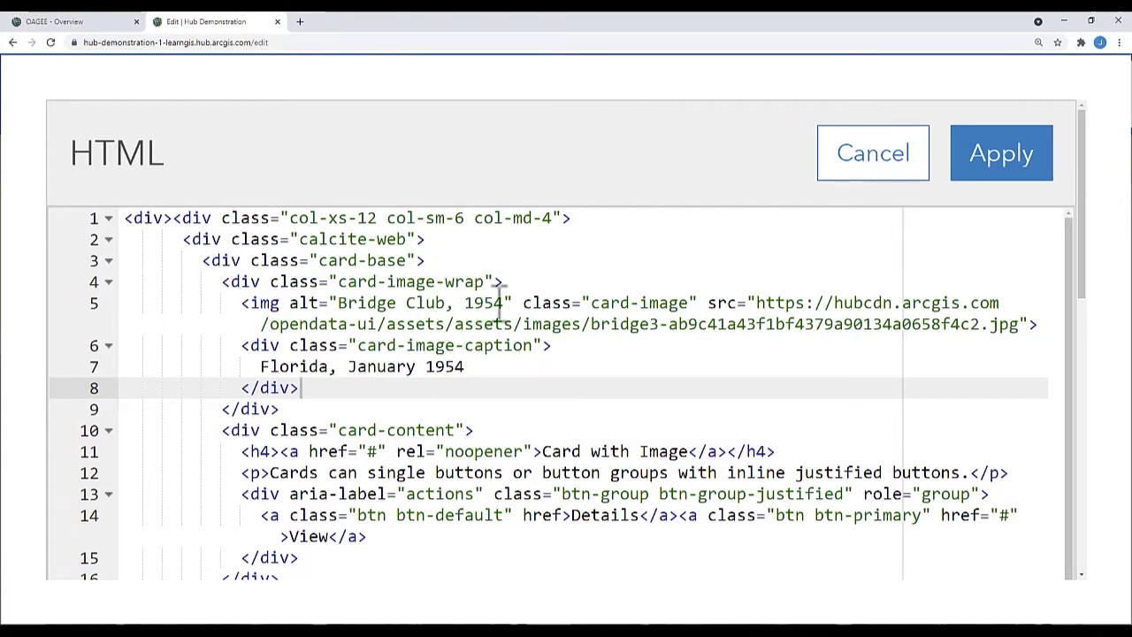
- Set the first card's alt text to OAGEE and its image source to the copied URL
left_click_drag(503, 302, 368, 303)
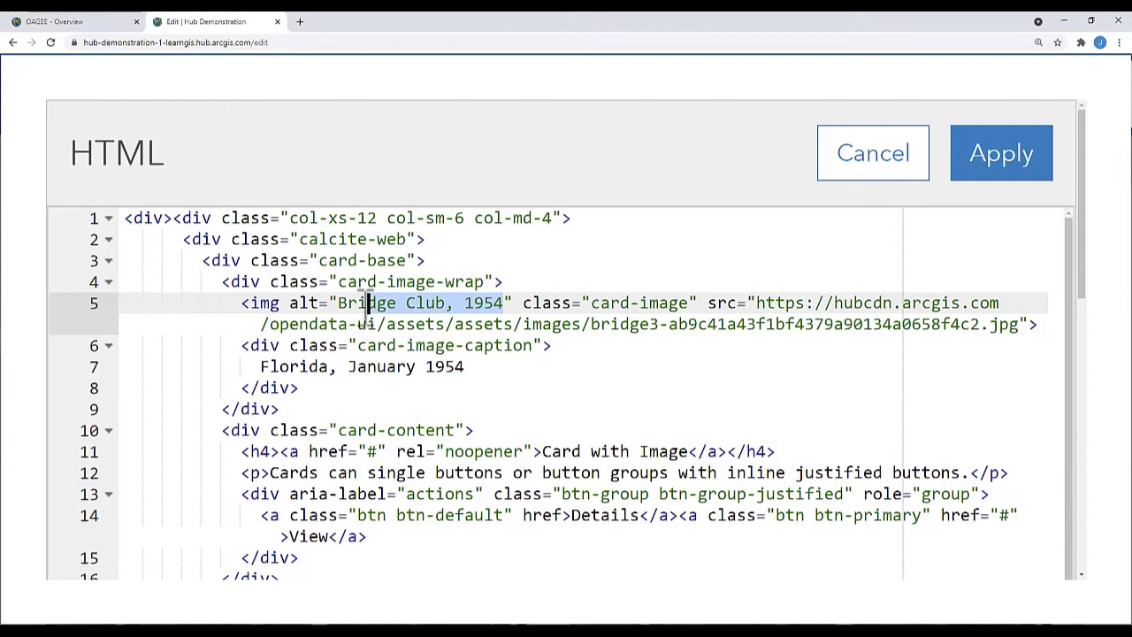
type("OAGEE")
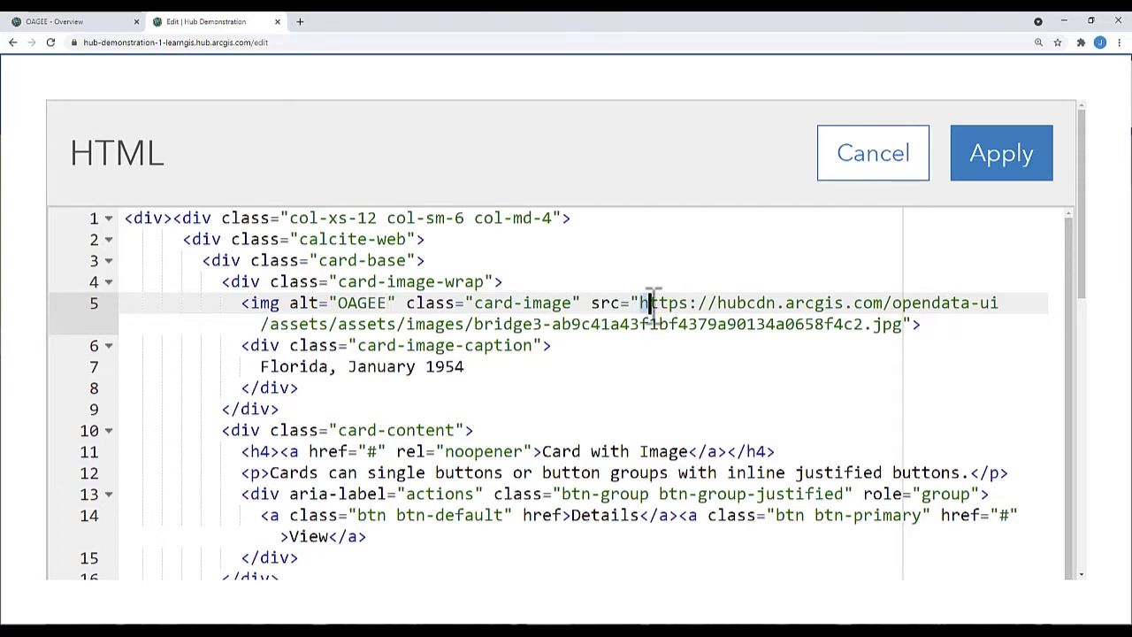
left_click_drag(651, 303, 870, 329)
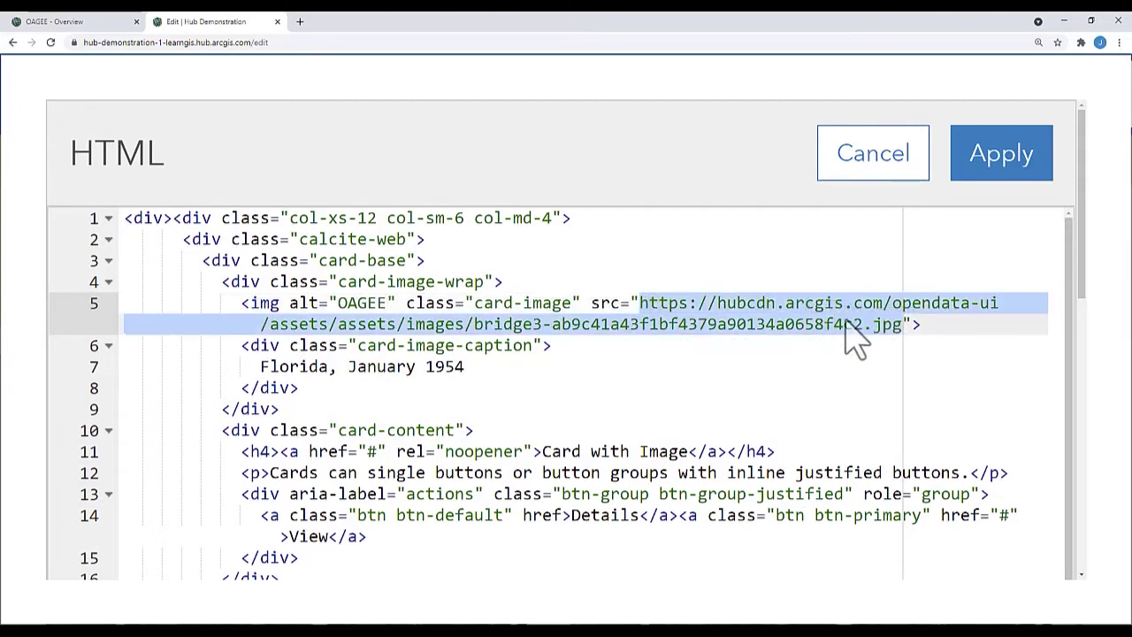
key("ctrl+v")
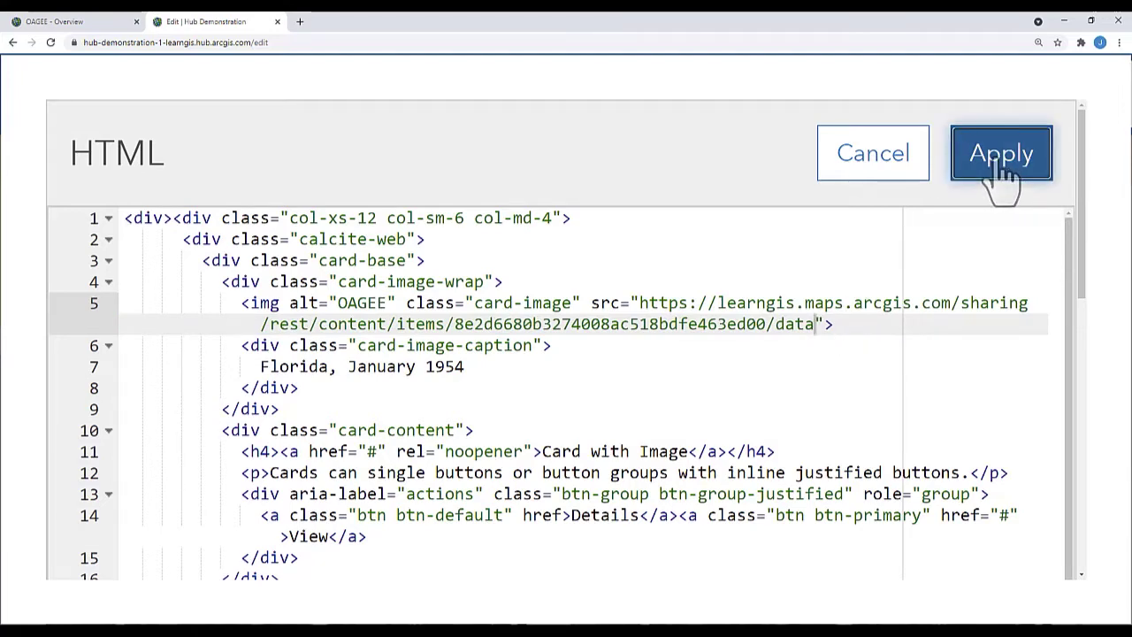
left_click(1003, 177)
- Save the draft and return to editing the cards text block
left_click(1044, 72)
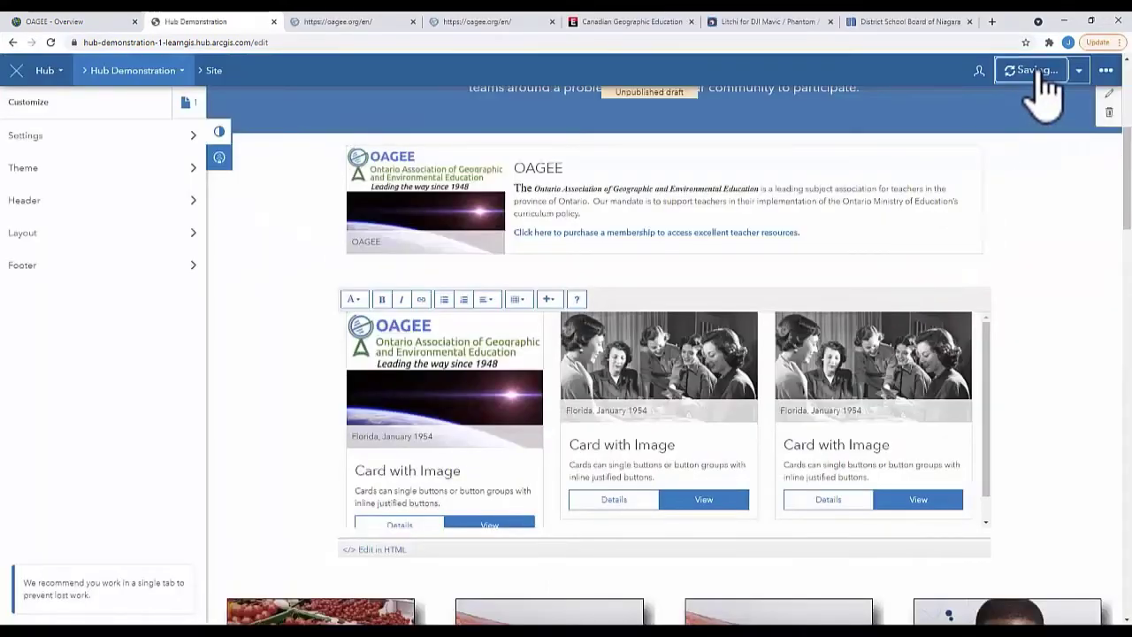
left_click(1079, 71)
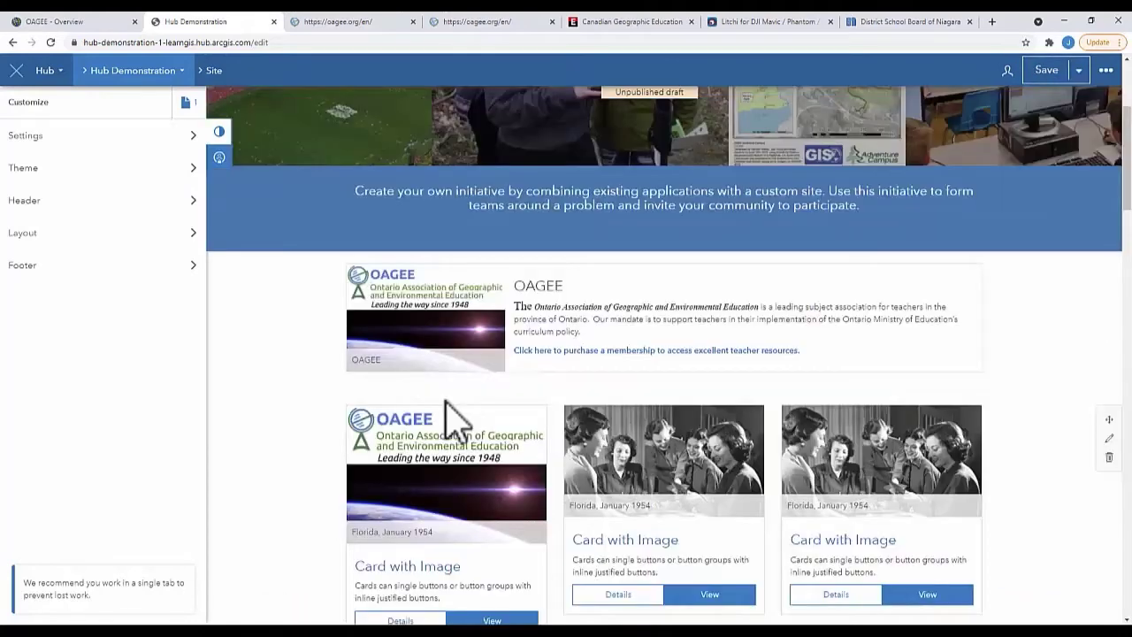
scroll(451, 423, "down", 2)
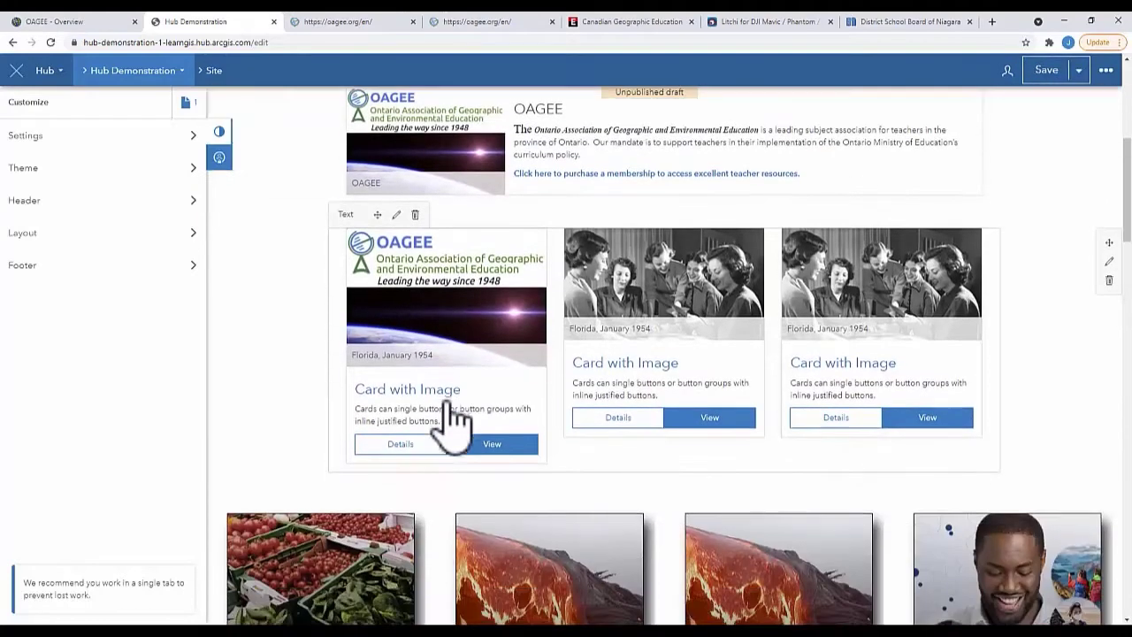
left_click(498, 450)
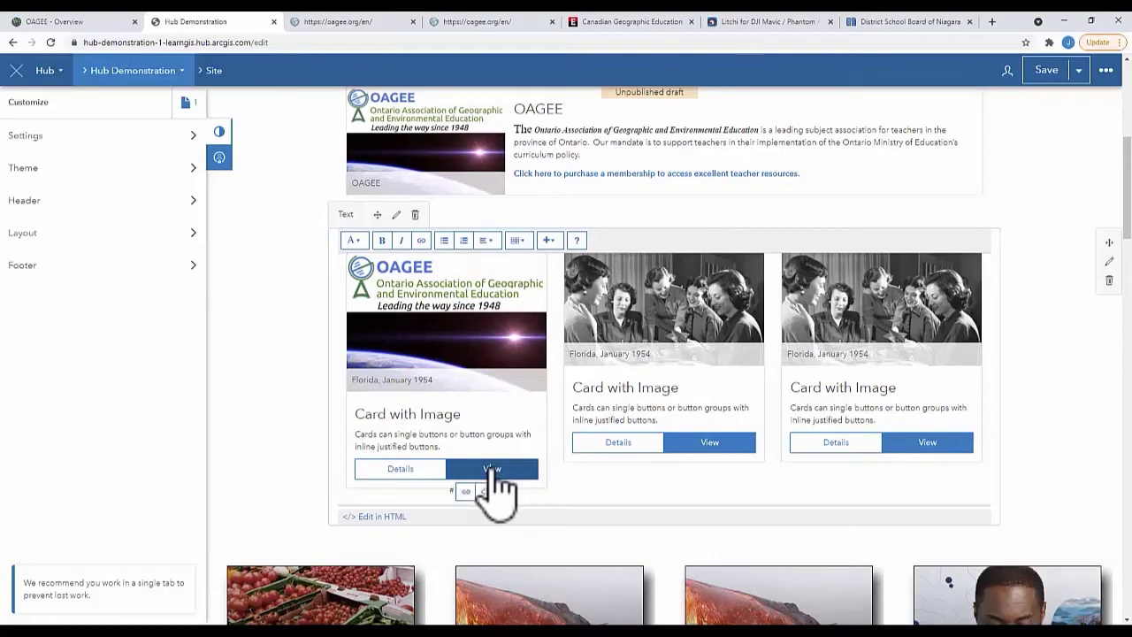
- Link View to the OAGEE web page and Details to the St. John's Declaration page, both in new tabs
left_click(466, 492)
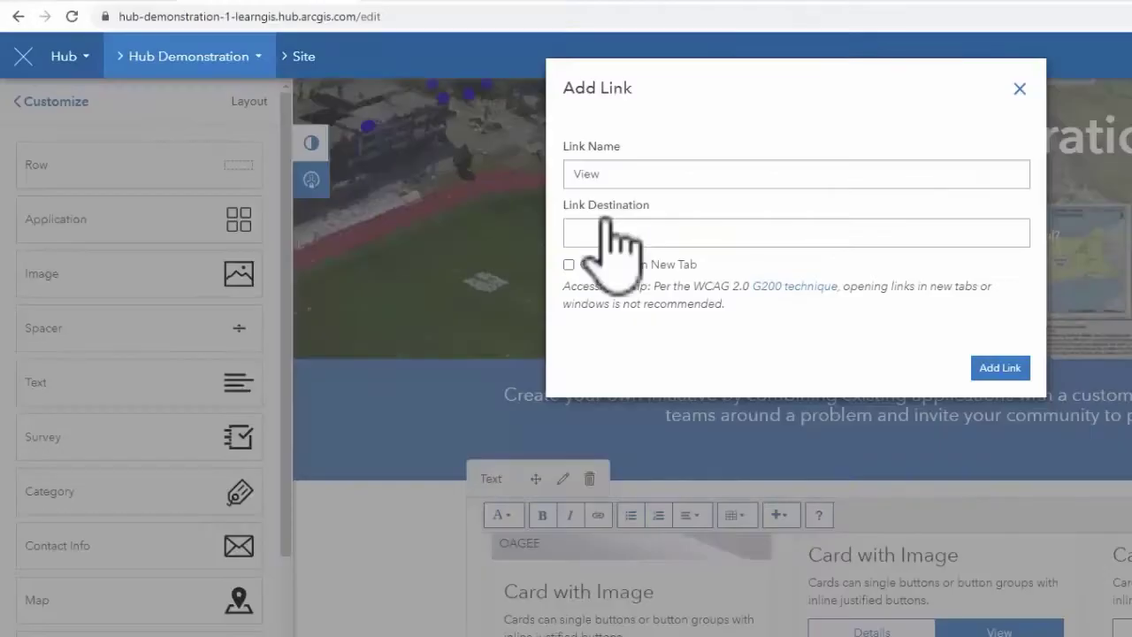
left_click(429, 196)
key("ctrl+v")
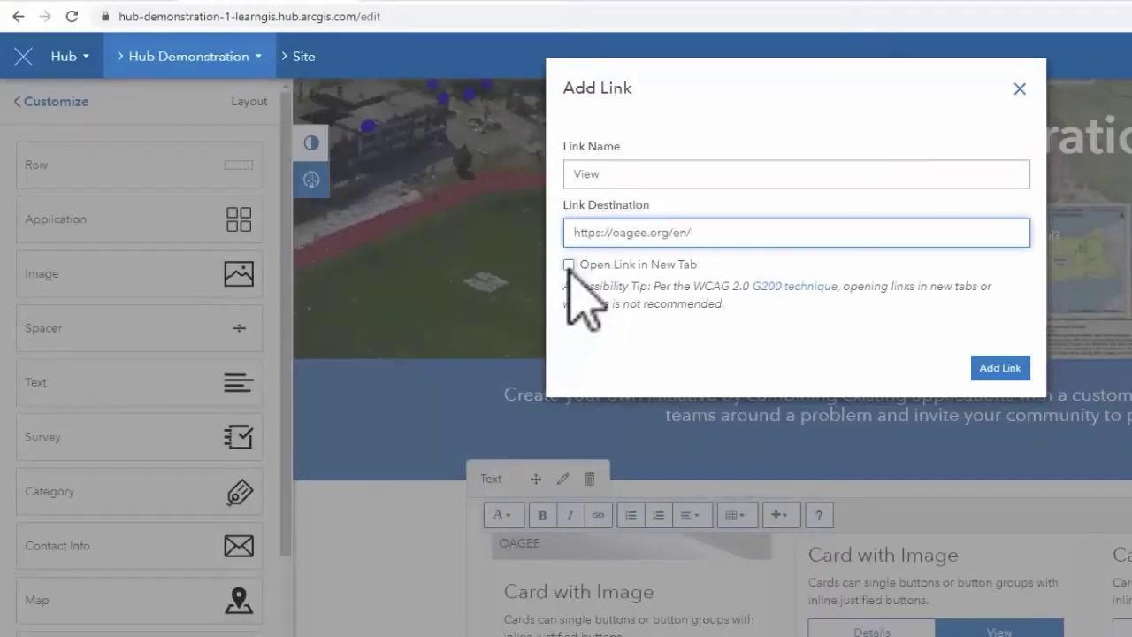
left_click(568, 265)
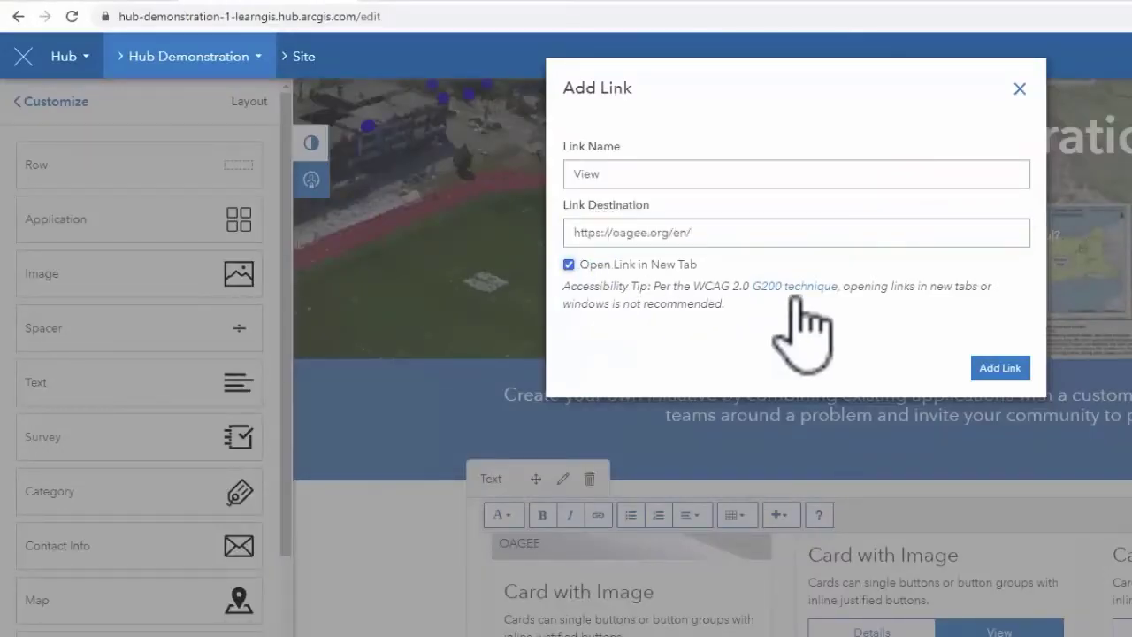
left_click(1000, 367)
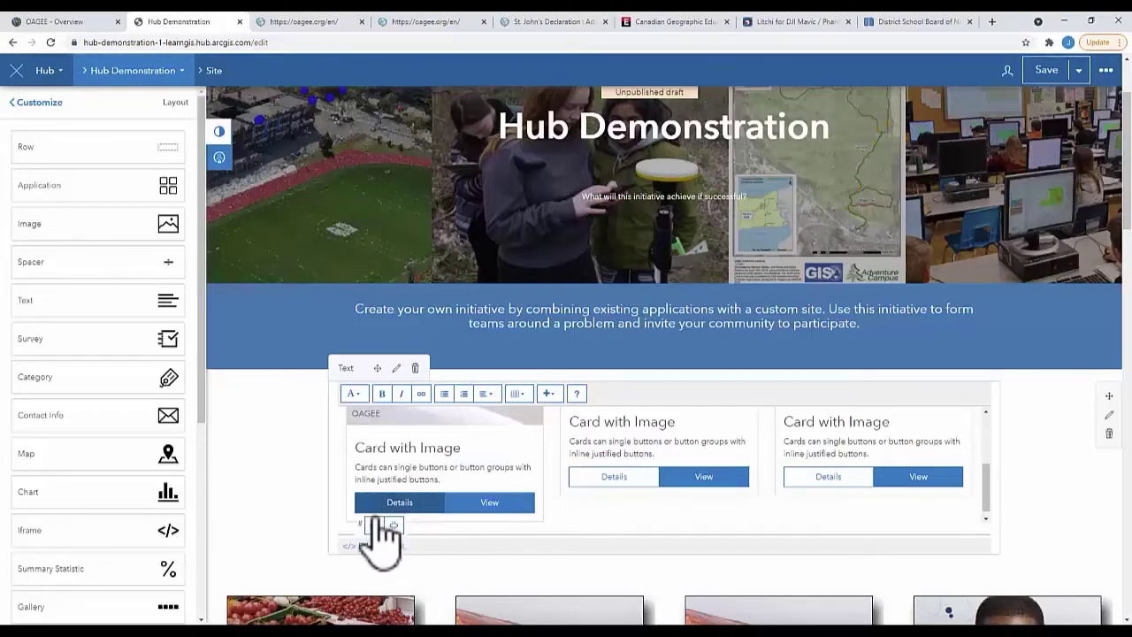
left_click(389, 524)
left_click(417, 195)
key("ctrl+v")
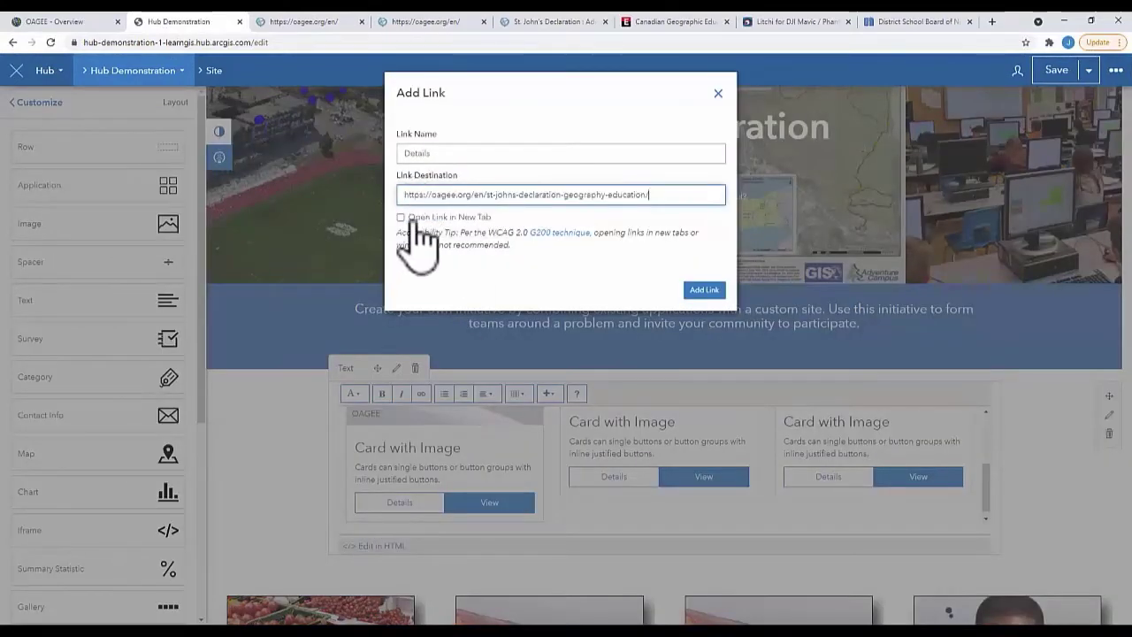
left_click(400, 216)
left_click(705, 290)
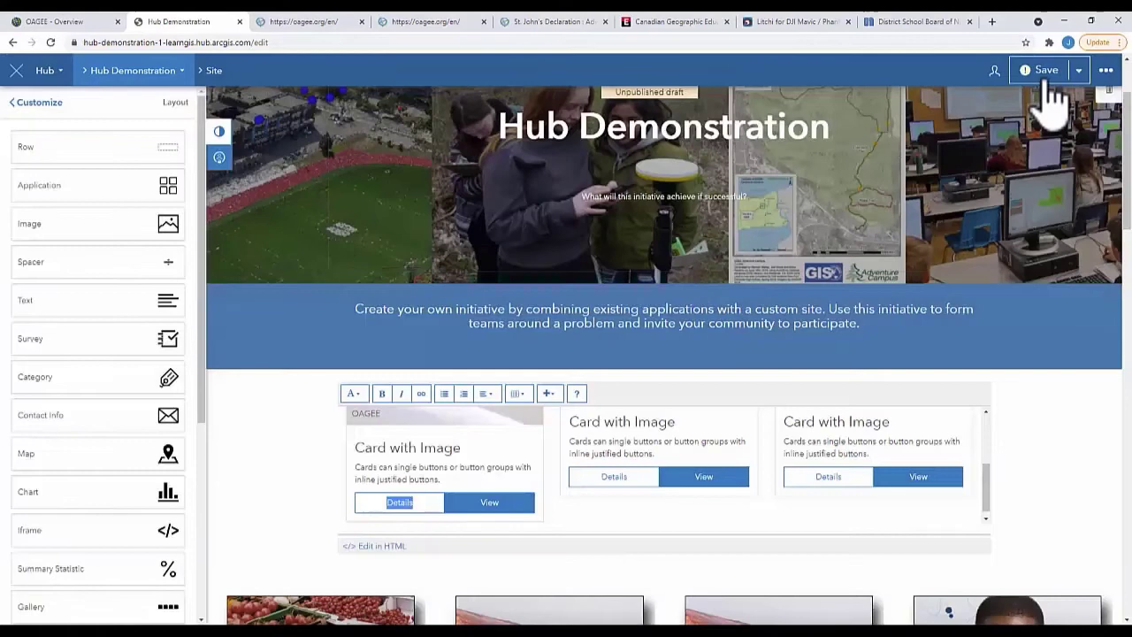
- Save and preview the draft, then retitle the first card from Card with Image to OAGEE
left_click(1079, 71)
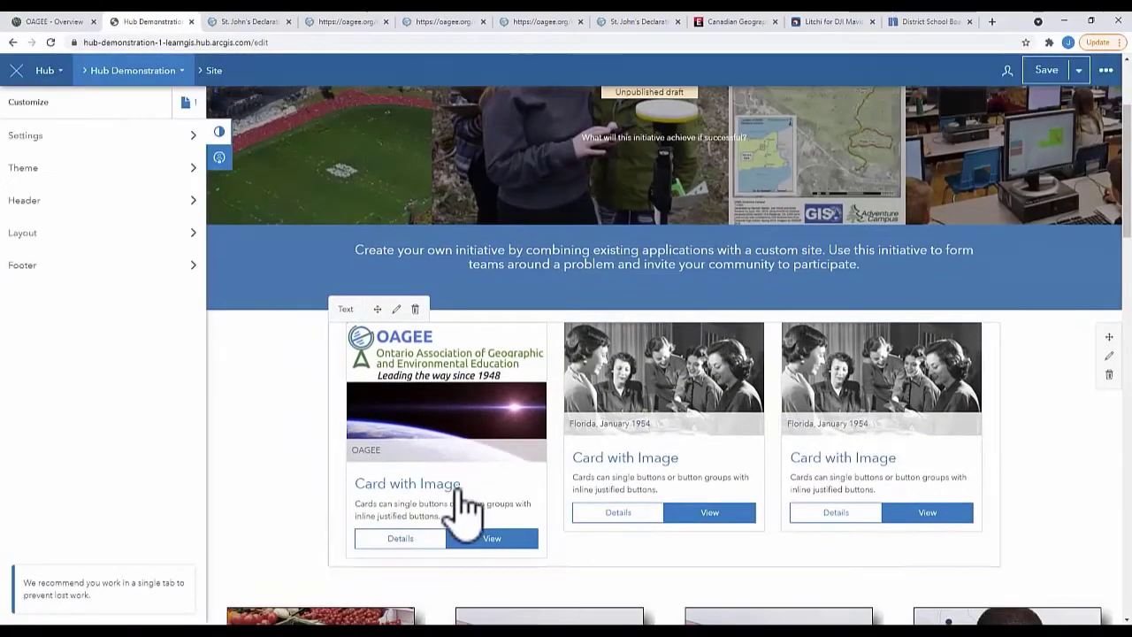
left_click(407, 503)
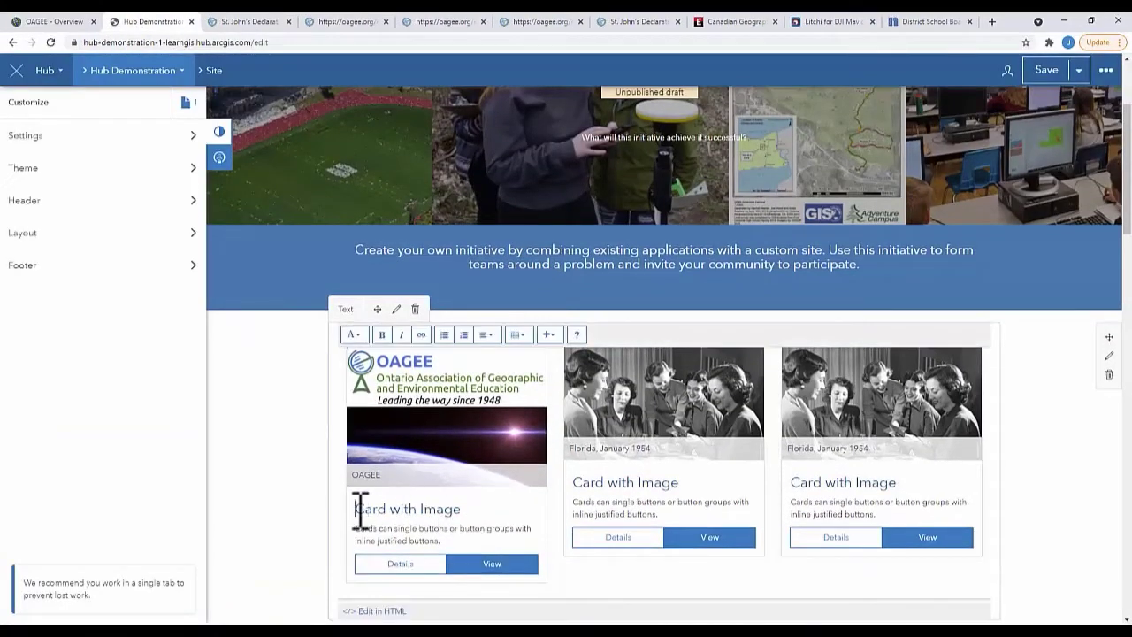
left_click_drag(361, 511, 462, 508)
key("BackSpace")
type("OAGEE")
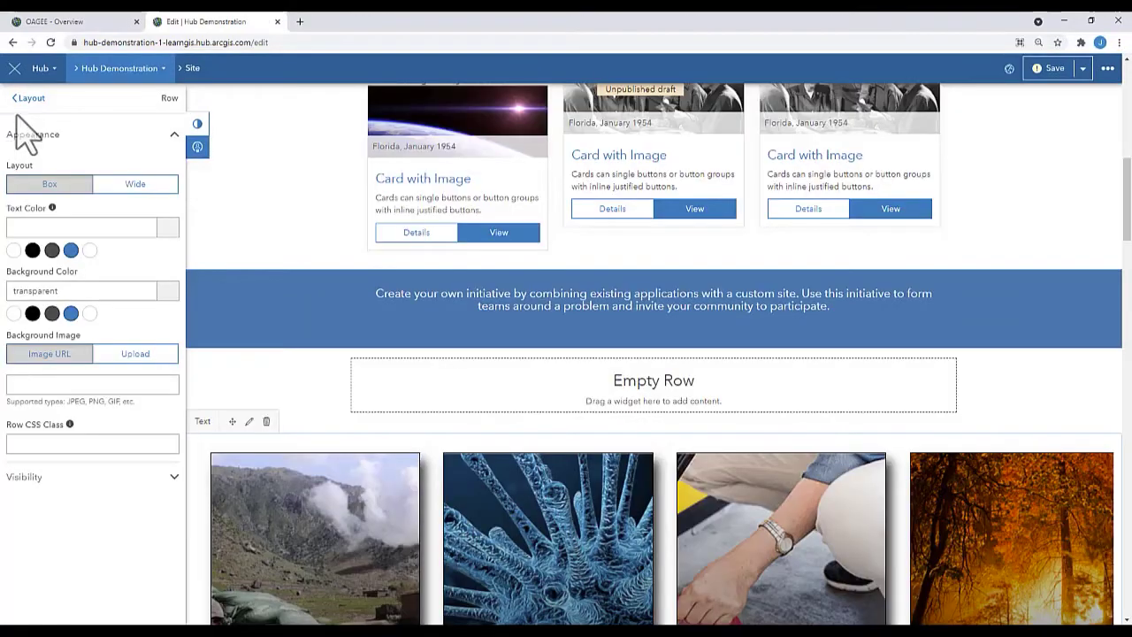
left_click(11, 99)
- Place a text block in the empty row and insert a Wide Card sample
left_click_drag(144, 273, 635, 389)
left_click(551, 372)
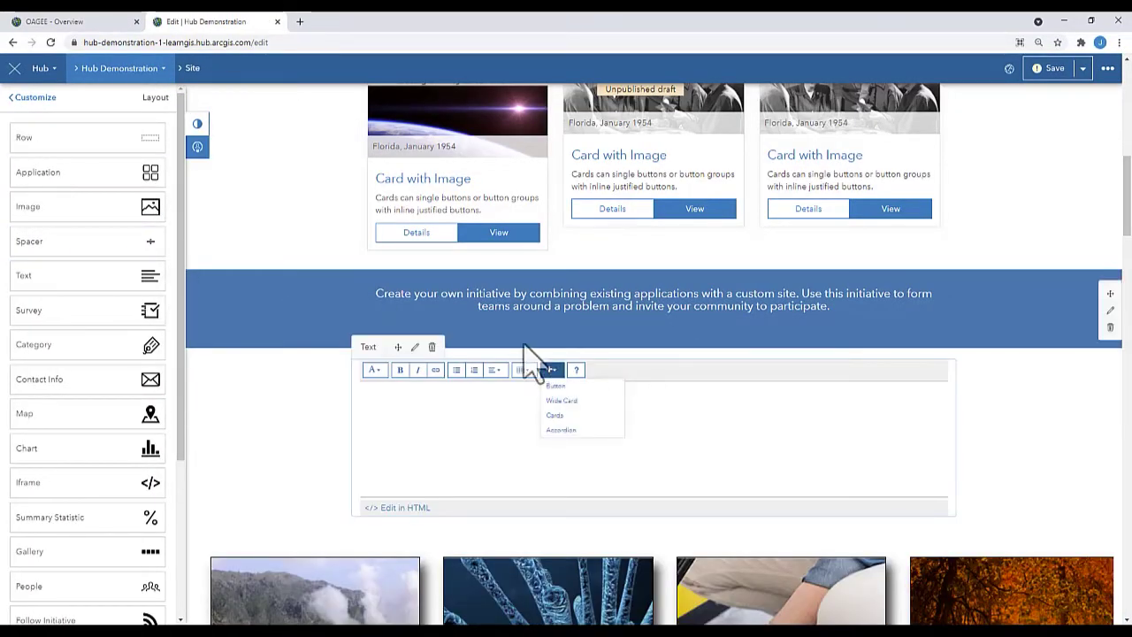
left_click(561, 401)
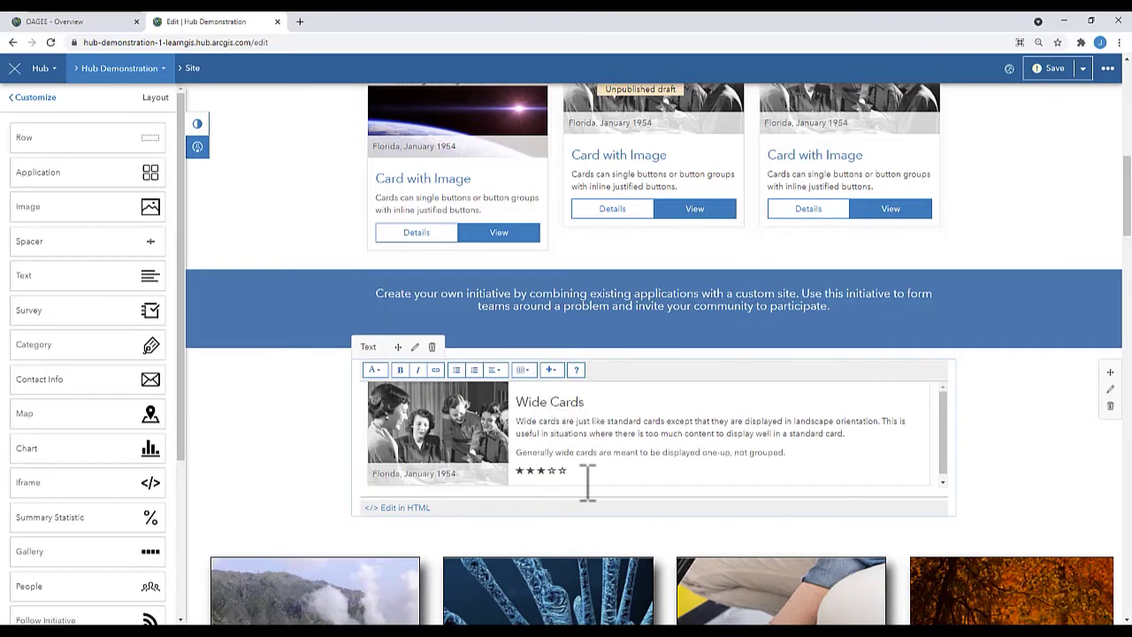
key("ctrl+0")
- Add a new row with a text block holding the PCHS Geography Above & Beyond accordion
left_click_drag(80, 147, 670, 437)
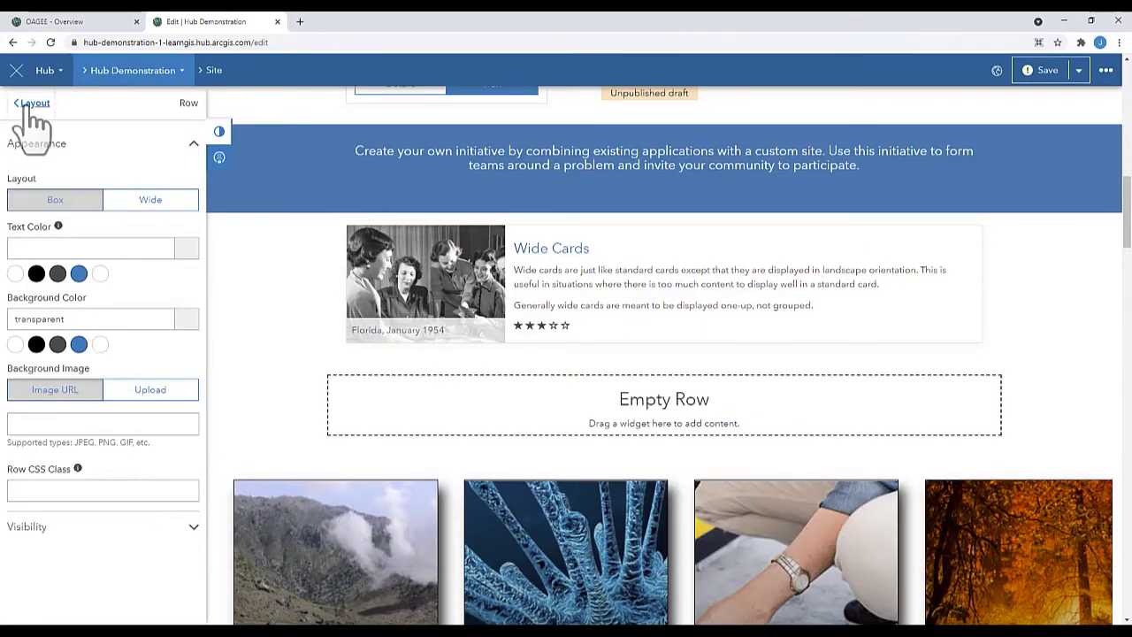
left_click(27, 104)
left_click_drag(173, 299, 645, 412)
left_click(549, 388)
left_click(565, 447)
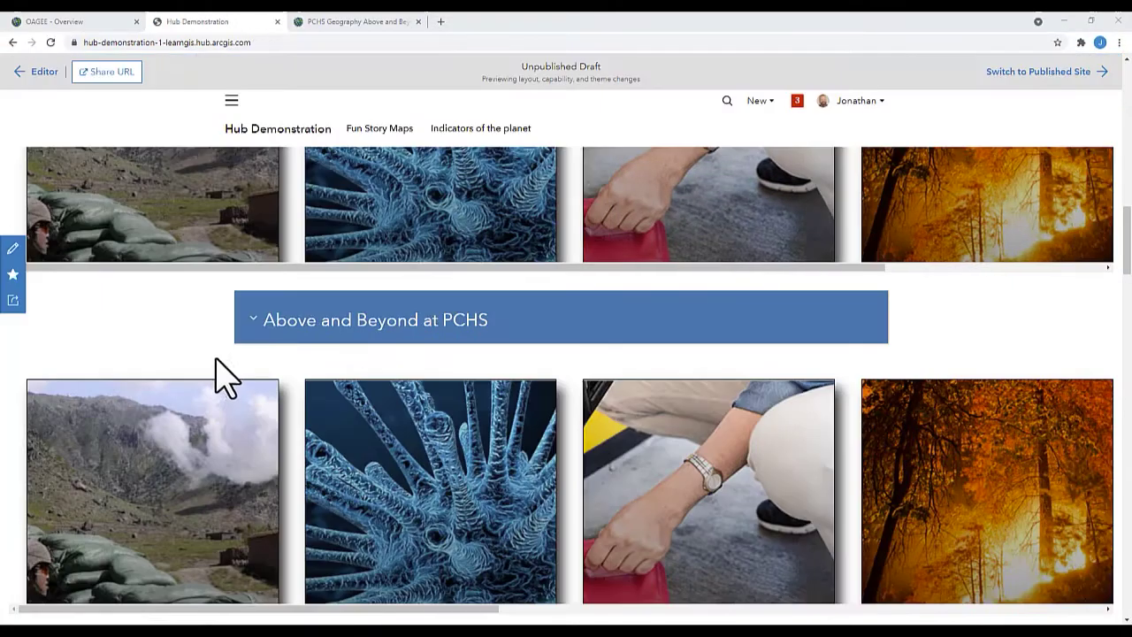
- Insert a button sample after the Above and Beyond at PCHS accordion's highlights list
left_click(255, 334)
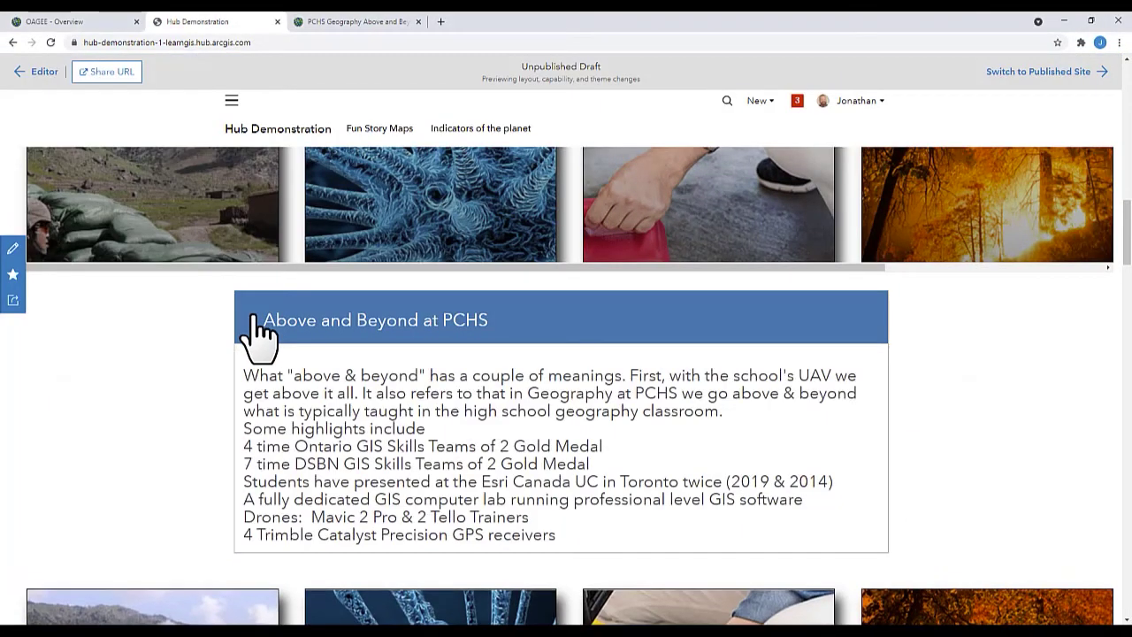
left_click(256, 331)
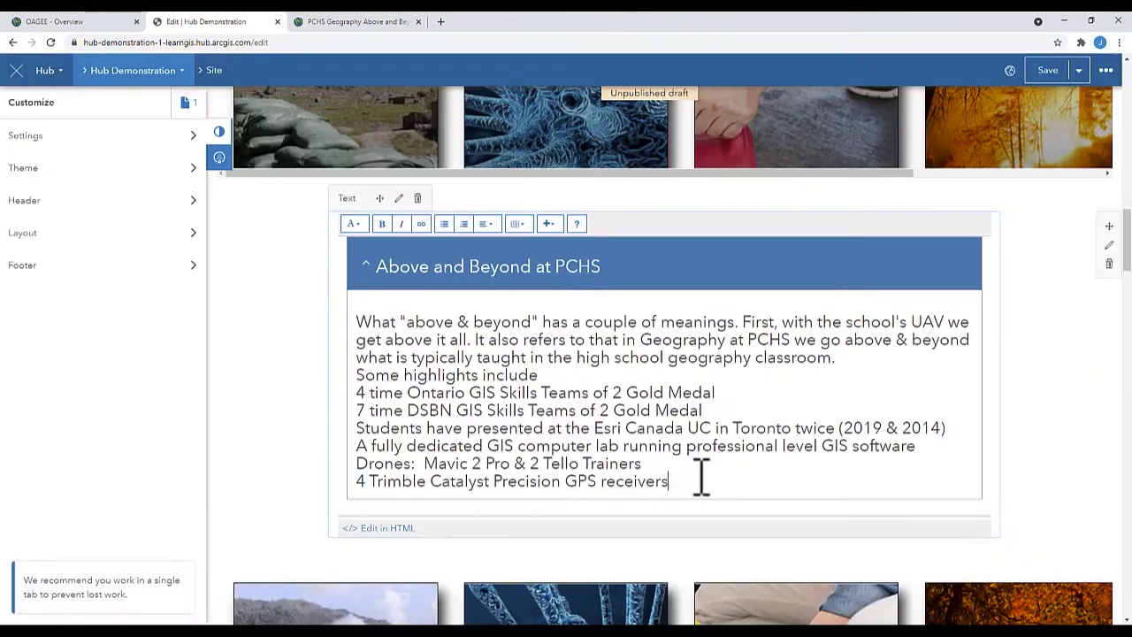
left_click(549, 226)
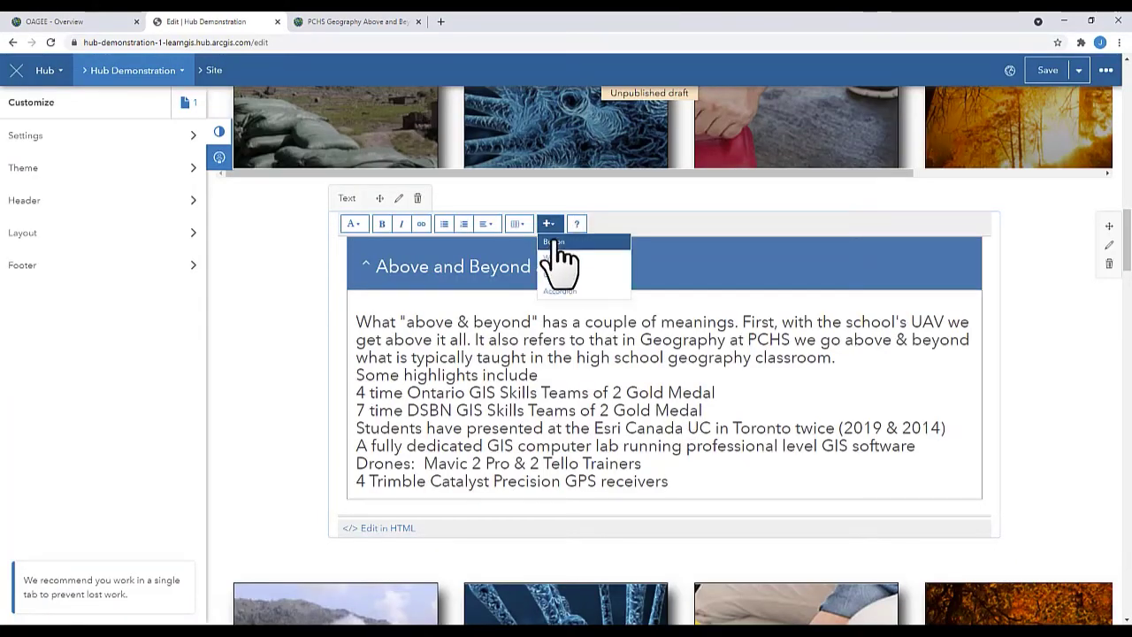
left_click(555, 243)
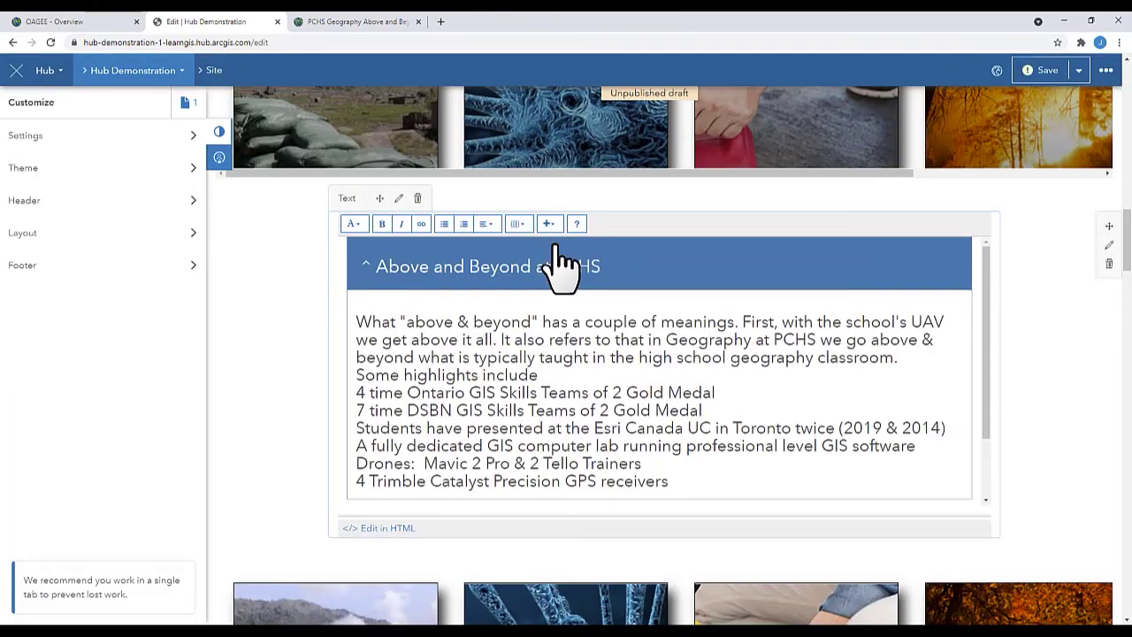
scroll(700, 336, "down", 4)
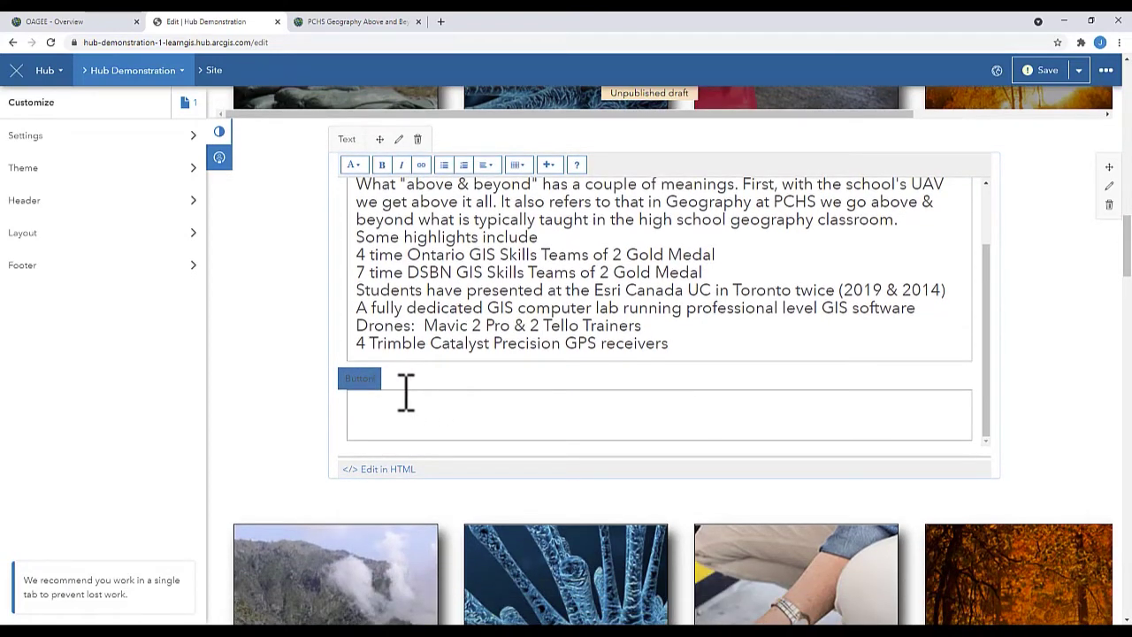
- Reach the button's href in the section's HTML source using a search for 'hr'
left_click(390, 472)
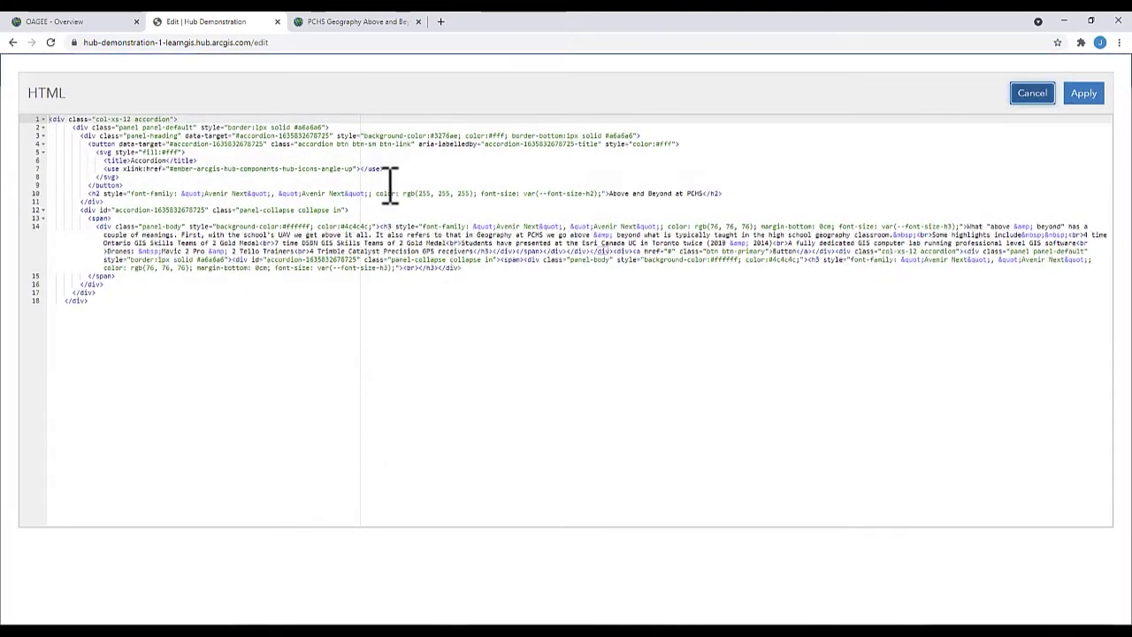
key("Escape")
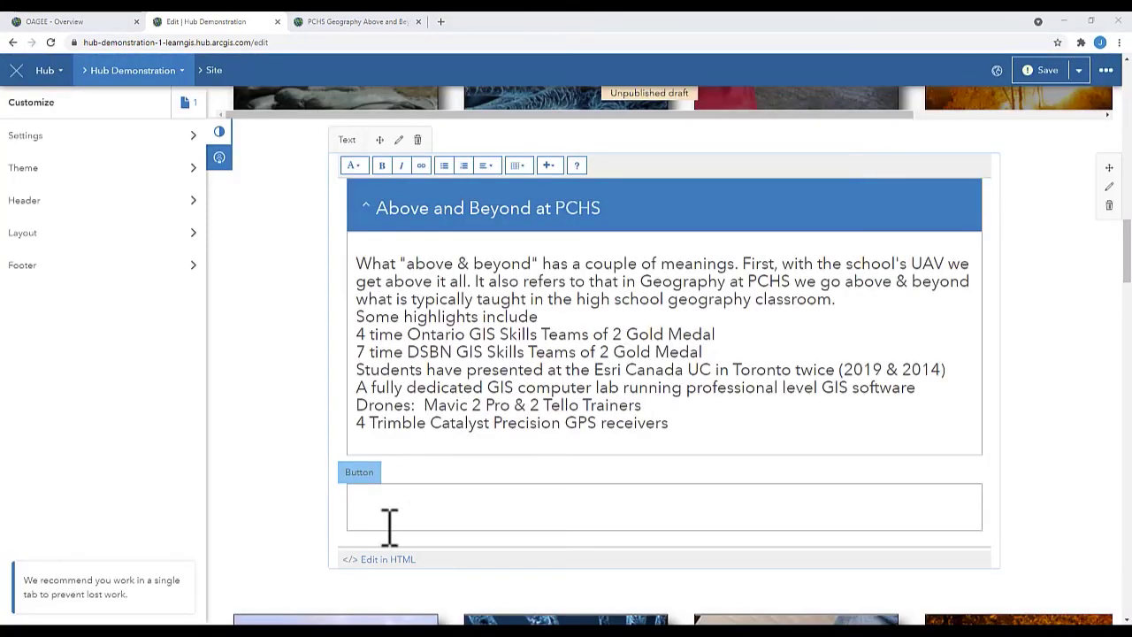
left_click(379, 560)
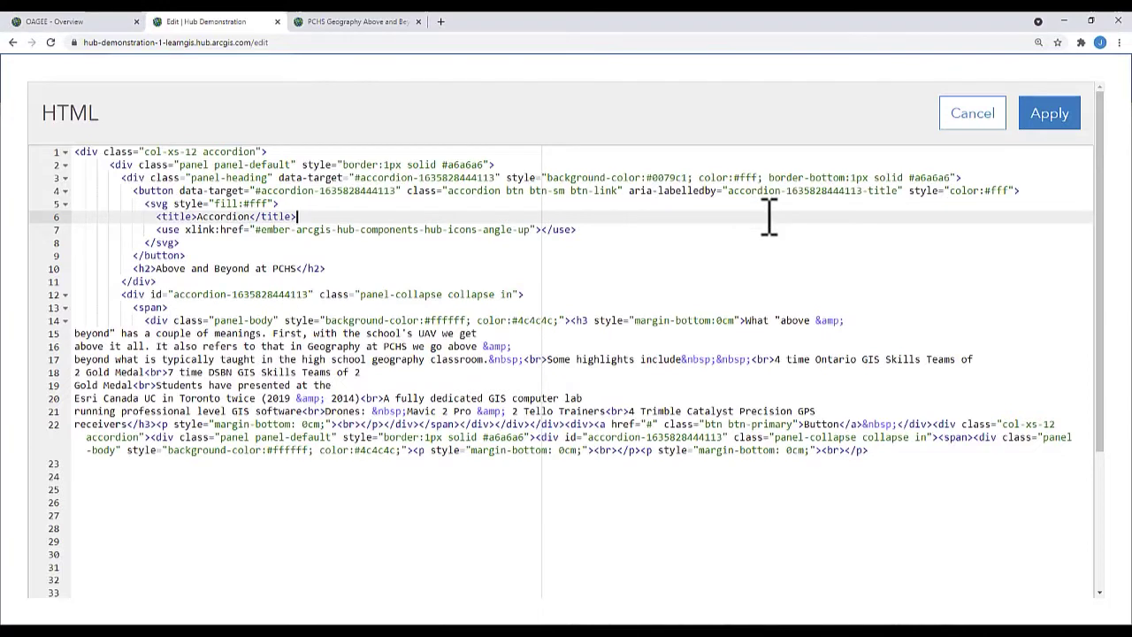
key("ctrl+f")
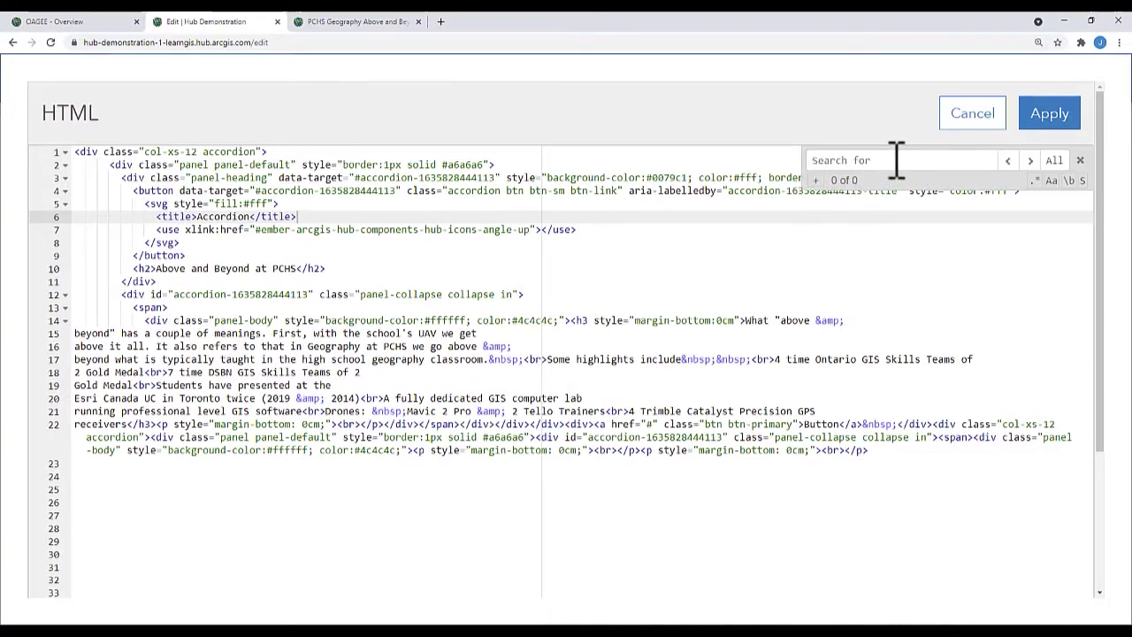
type("href")
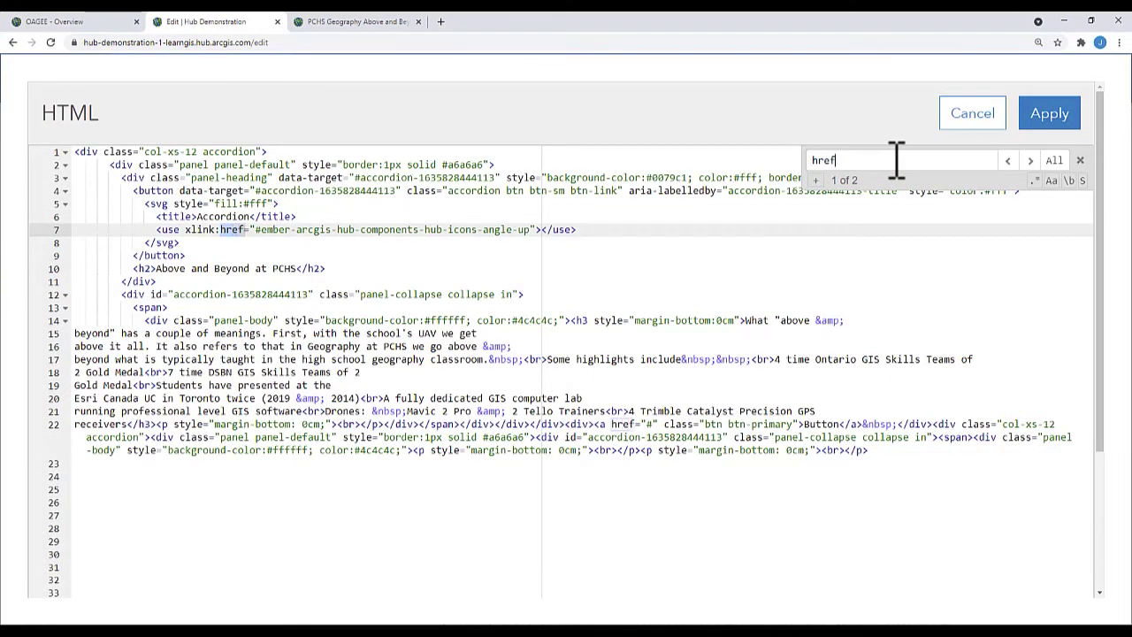
key("Return")
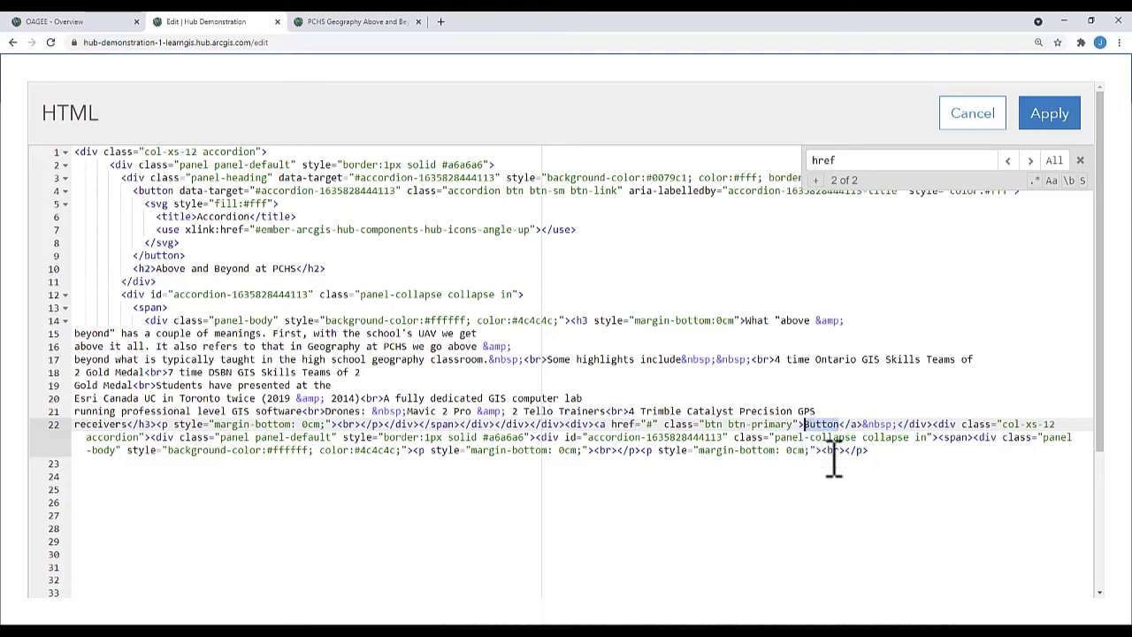
- Relabel the button PCHS Above and Beyond and replace its # link with the PCHS hub URL
type("HS Above and Beyond")
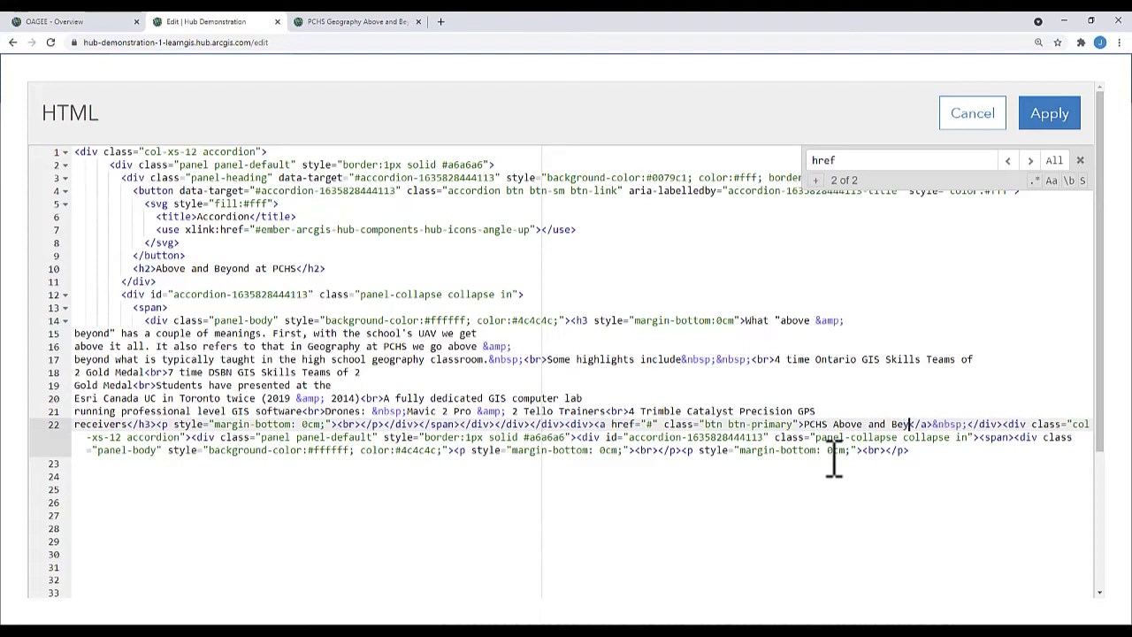
double_click(652, 425)
type("https://pchs-geography-above-and-beyond-onedu.hub.arcgis.com/")
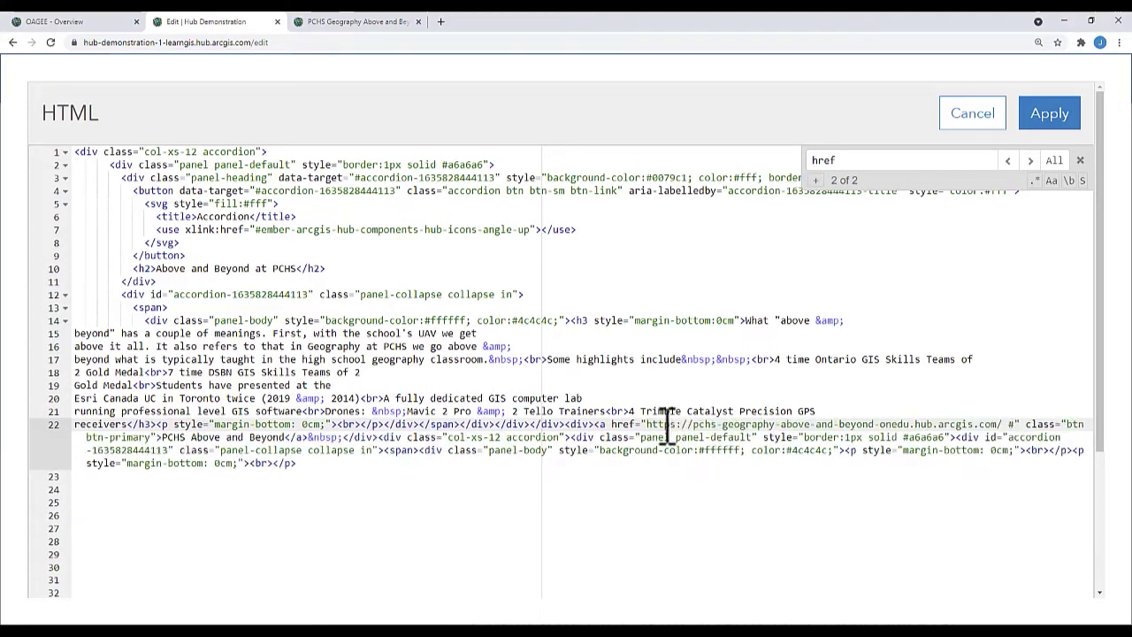
key("Delete")
key("BackSpace")
left_click(643, 500)
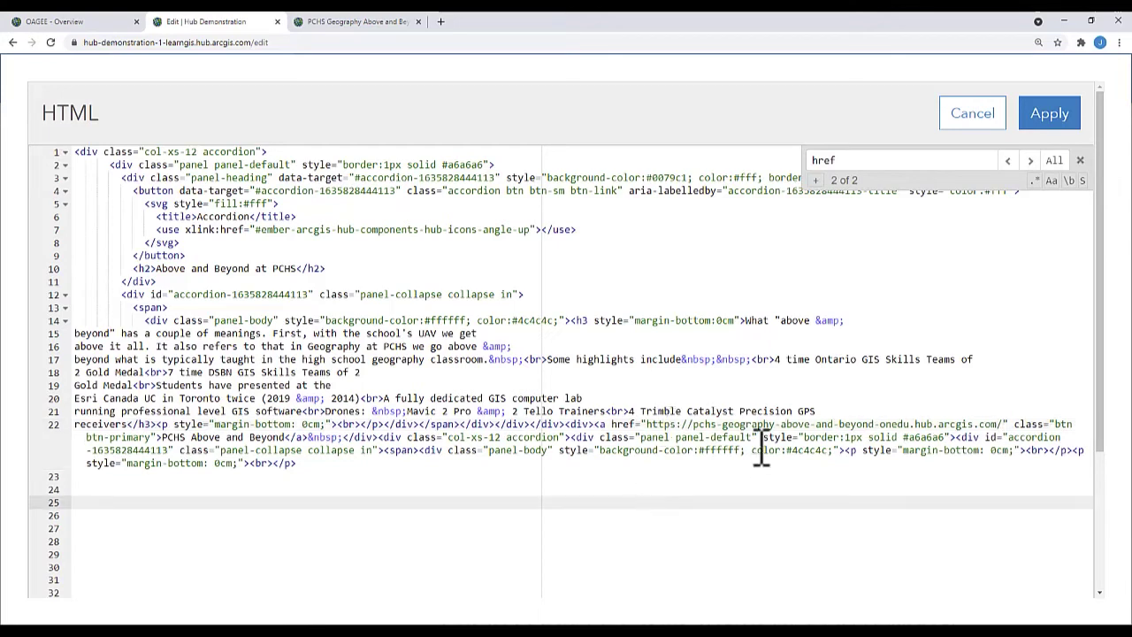
- Apply the HTML changes, save the page, and preview the draft
left_click(1049, 139)
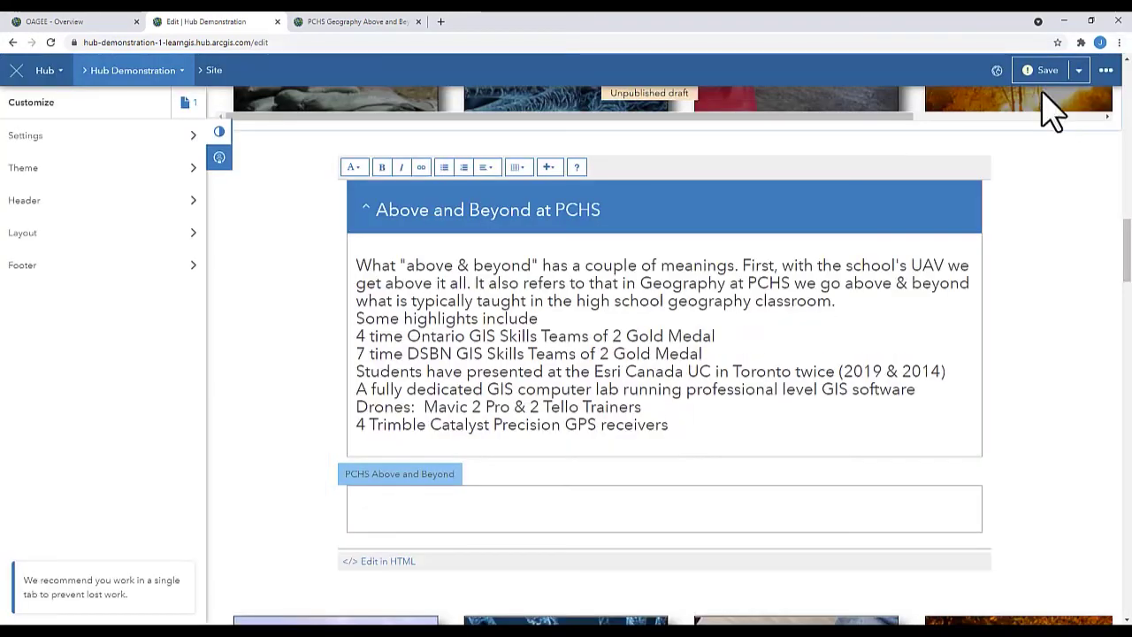
left_click(1079, 71)
left_click(1003, 132)
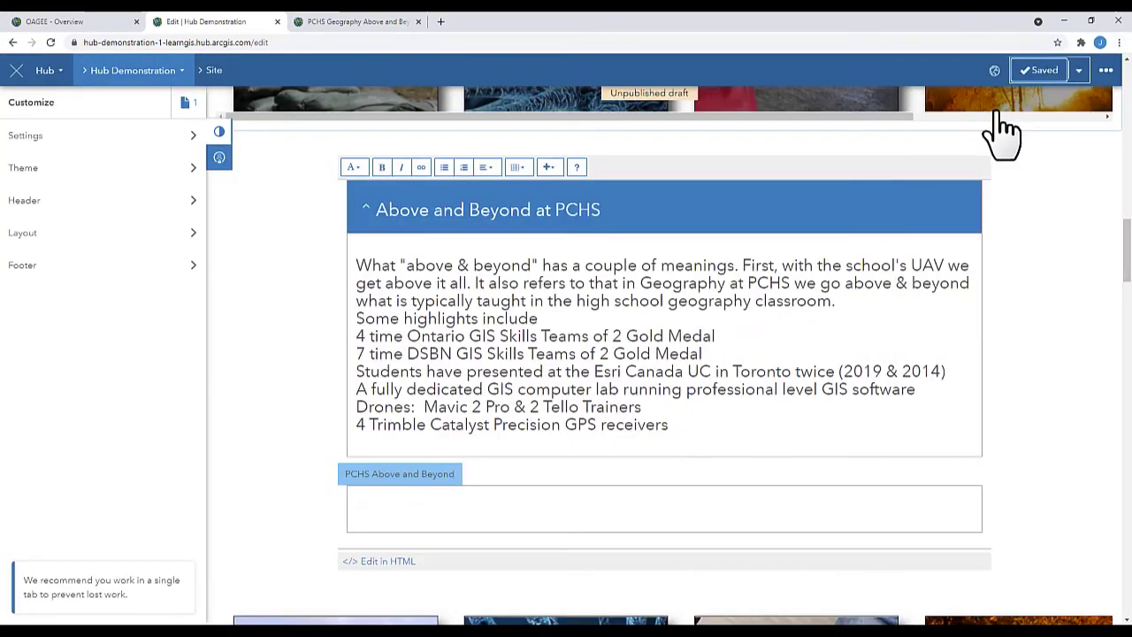
left_click(1079, 74)
left_click(978, 104)
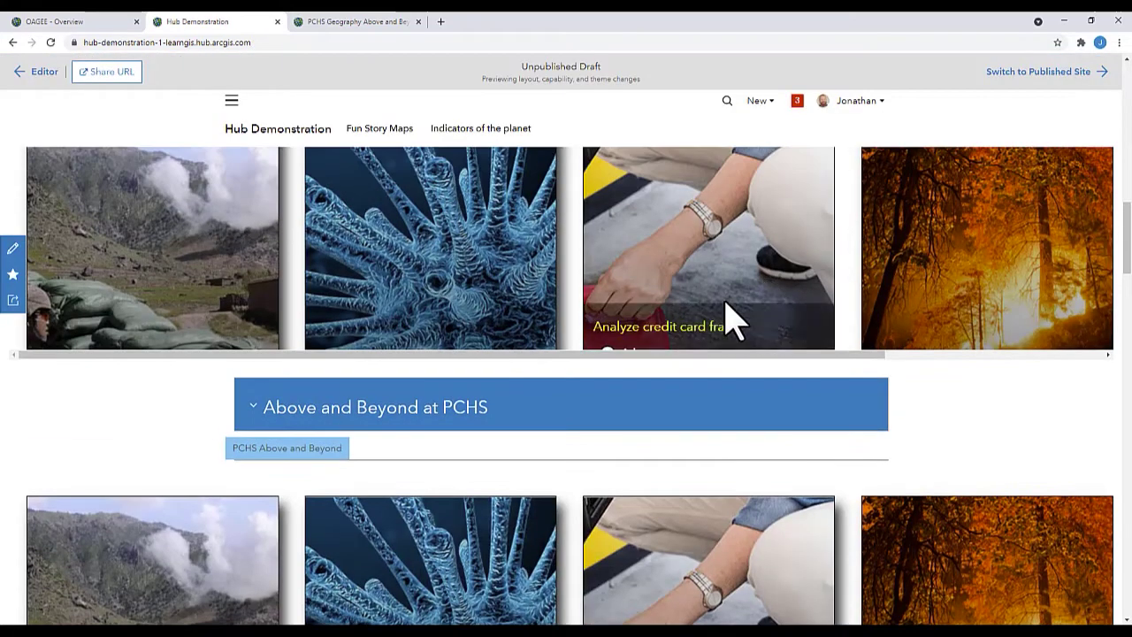
- Expand the Above and Beyond at PCHS accordion and follow its PCHS Above and Beyond button
left_click(257, 421)
scroll(256, 421, "down", 3)
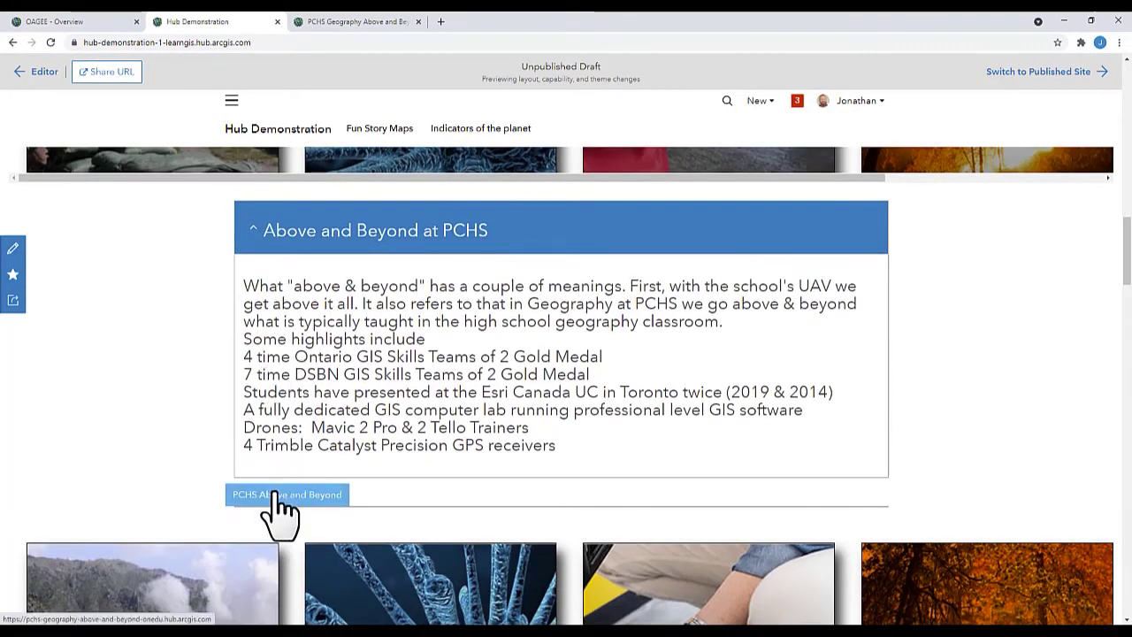
left_click(276, 497)
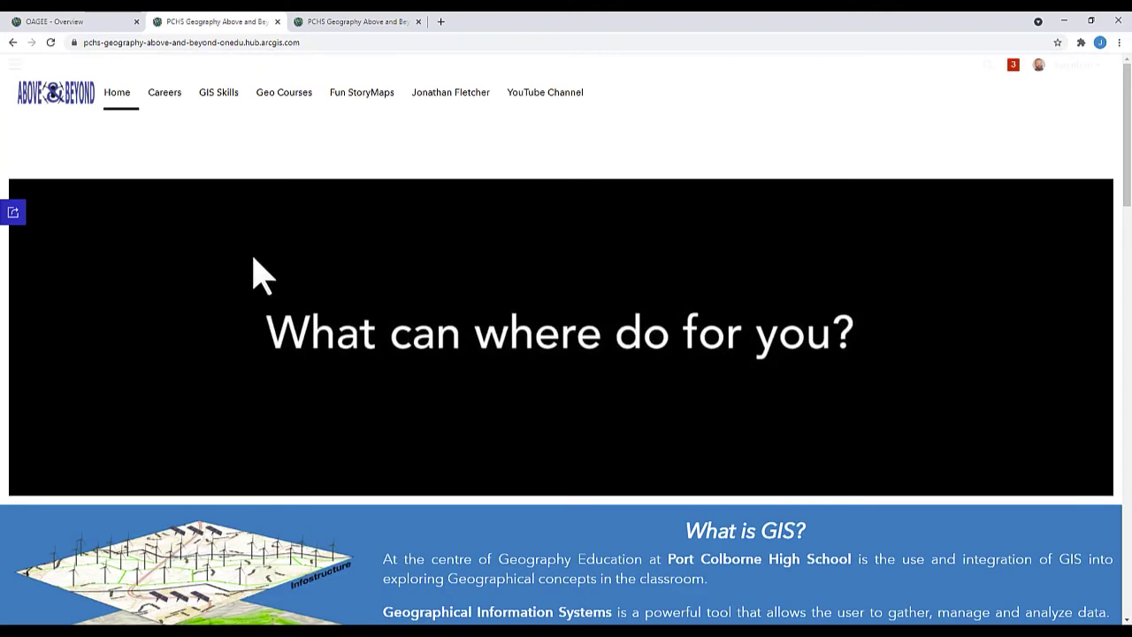